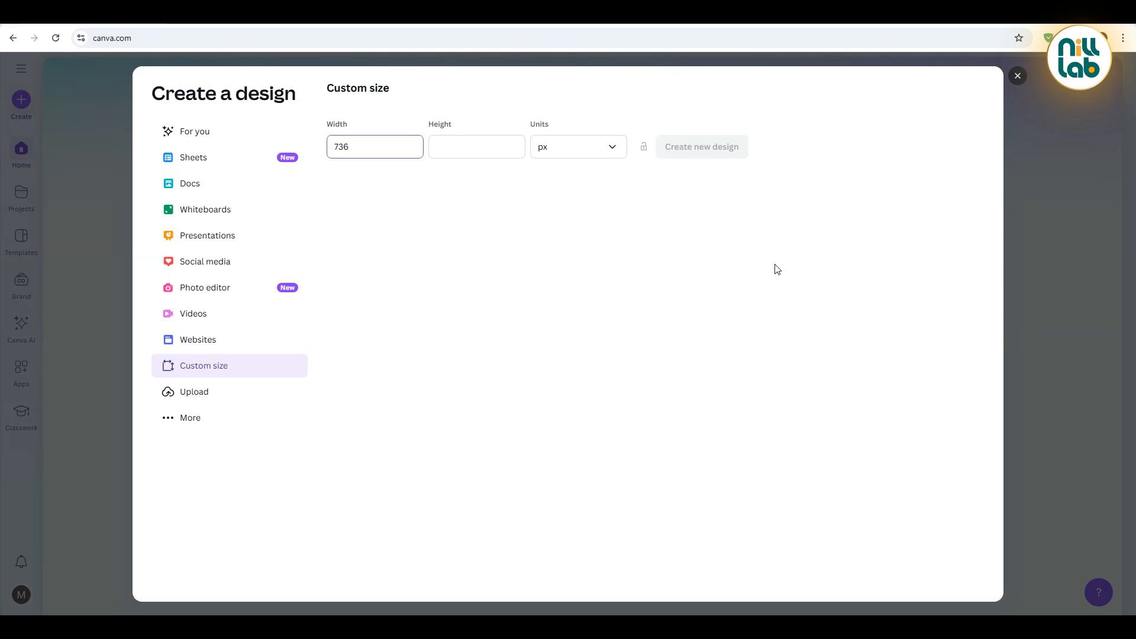
Set the custom height to 920 px and create the 736 px wide design
key("Tab")
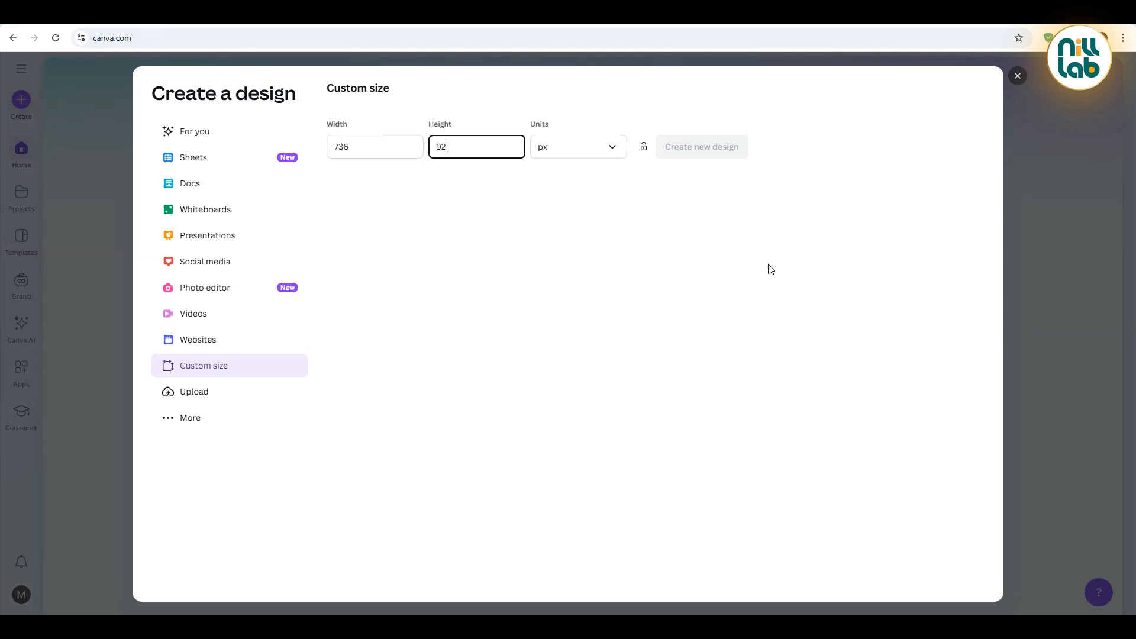
type("920")
key("Return")
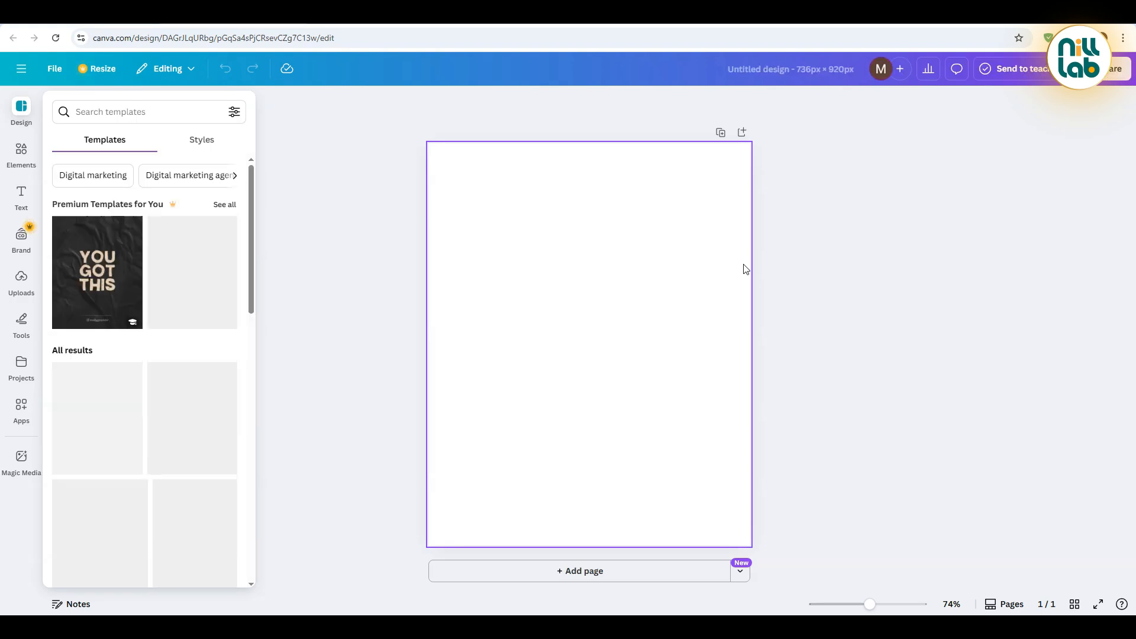
Fill the blank page background with solid black
left_click(428, 166)
left_click(496, 203)
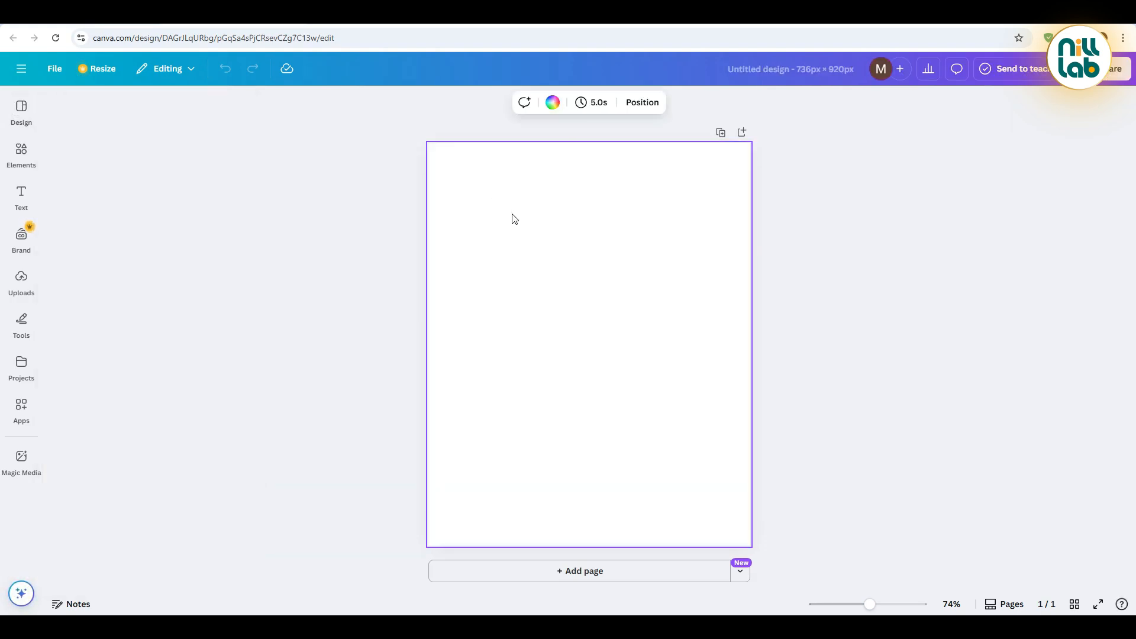
left_click(553, 102)
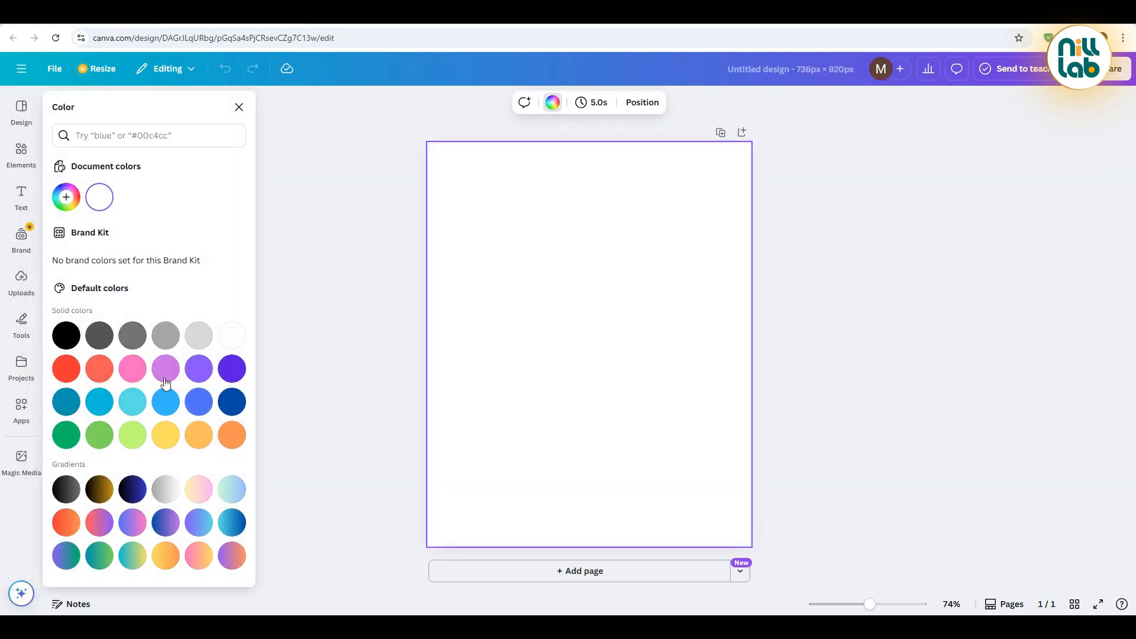
left_click(67, 337)
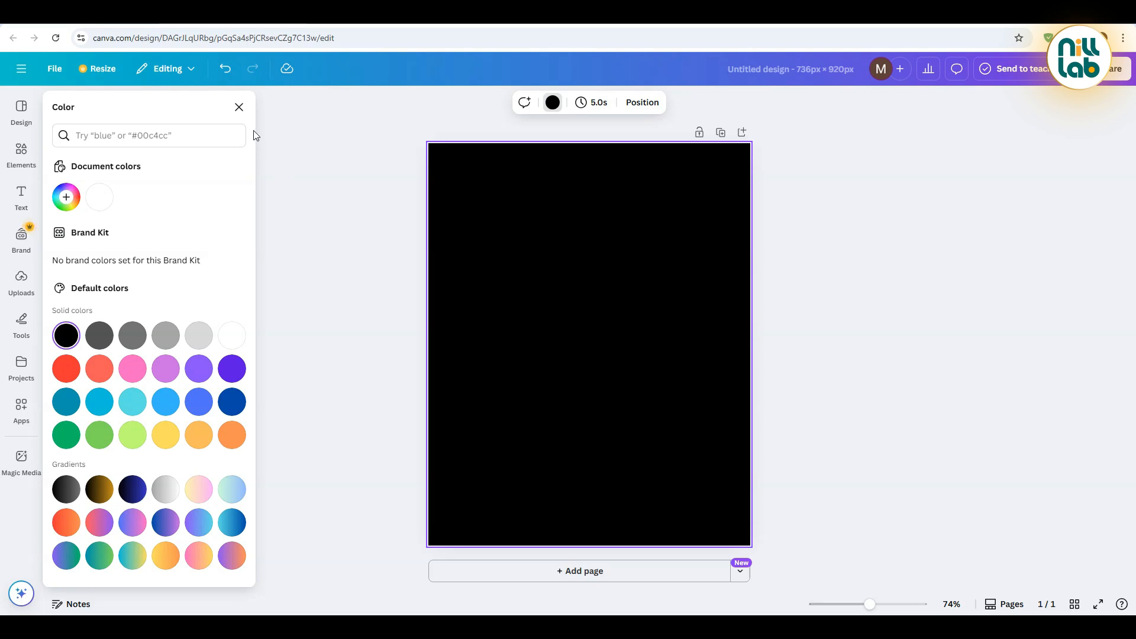
left_click(239, 108)
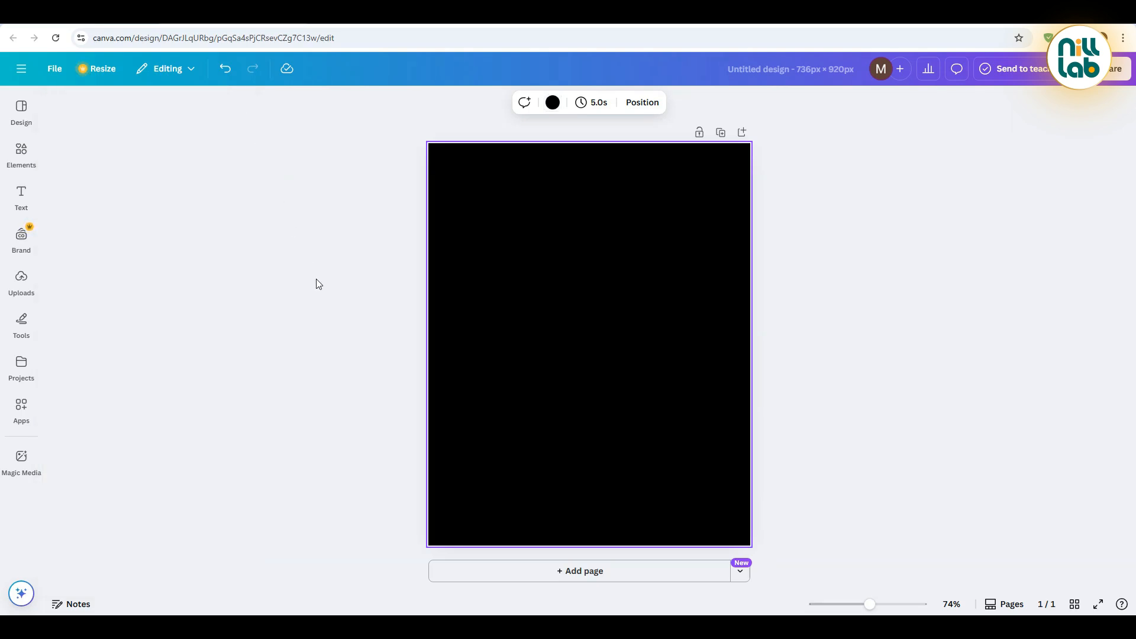
Add a subheading reading "Biryani", move it to the upper part of the page and convert it to uppercase
left_click(34, 187)
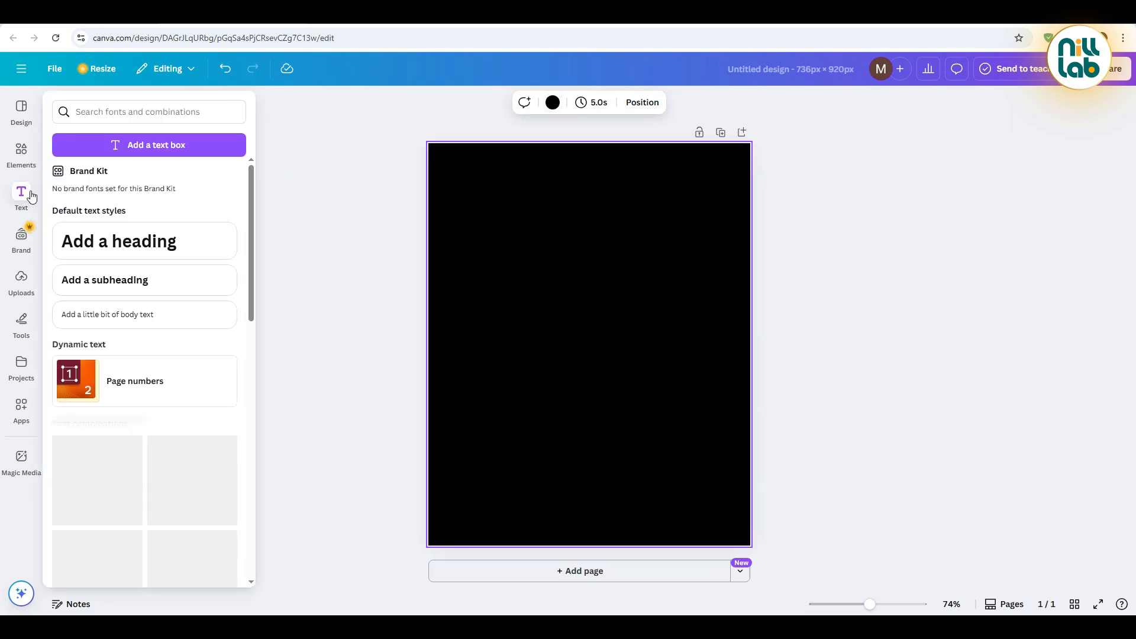
left_click(101, 281)
type("Biryani")
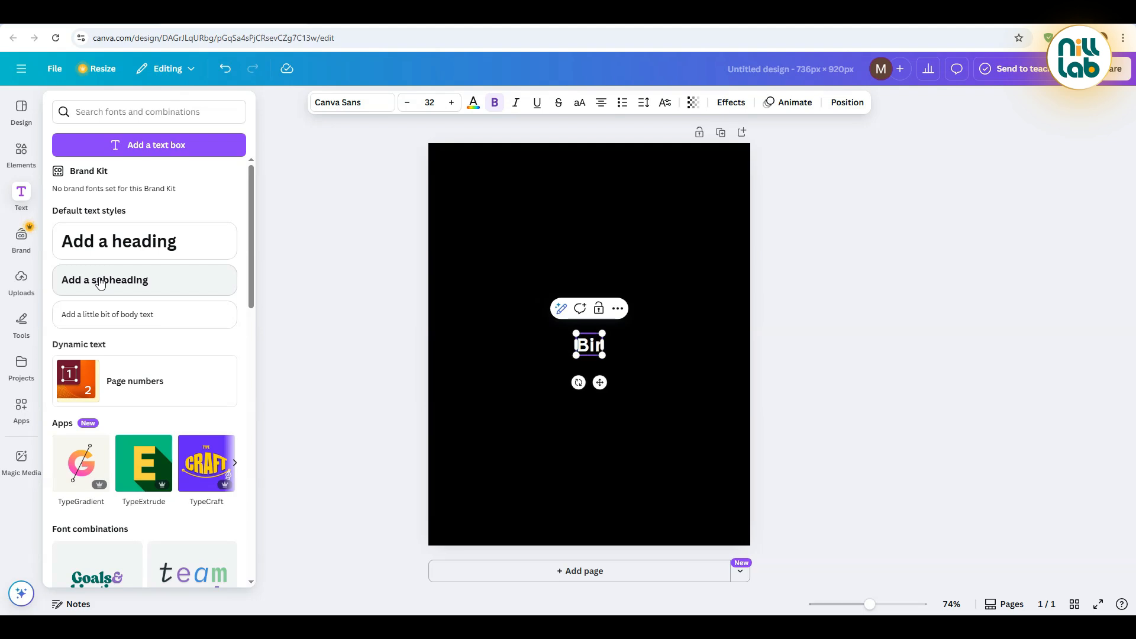
left_click(473, 287)
left_click_drag(574, 348, 541, 254)
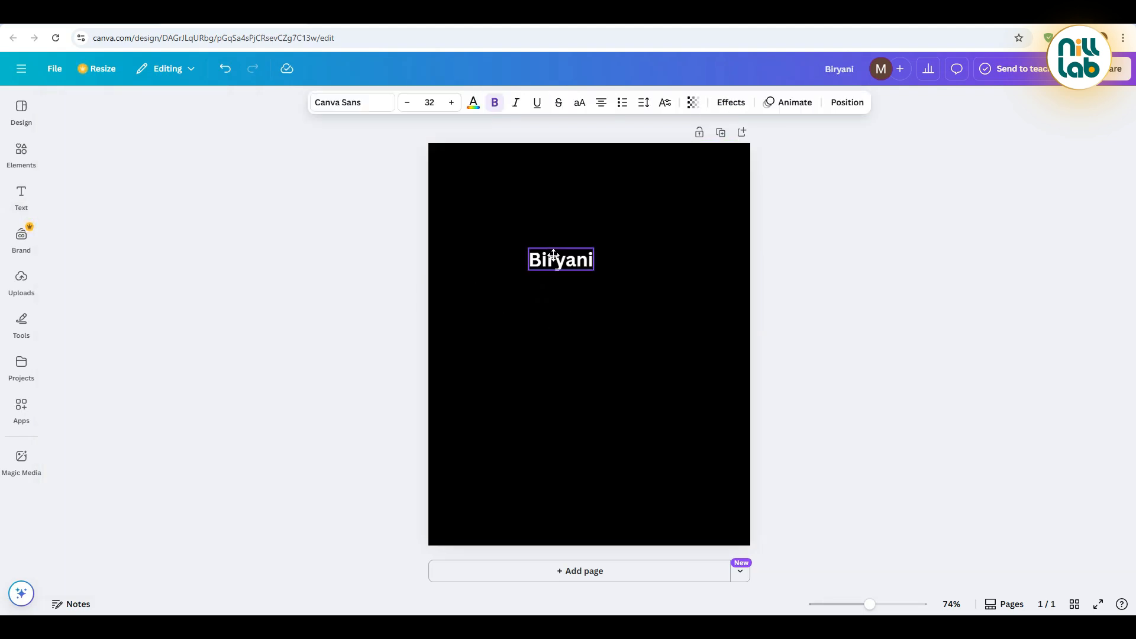
left_click(580, 103)
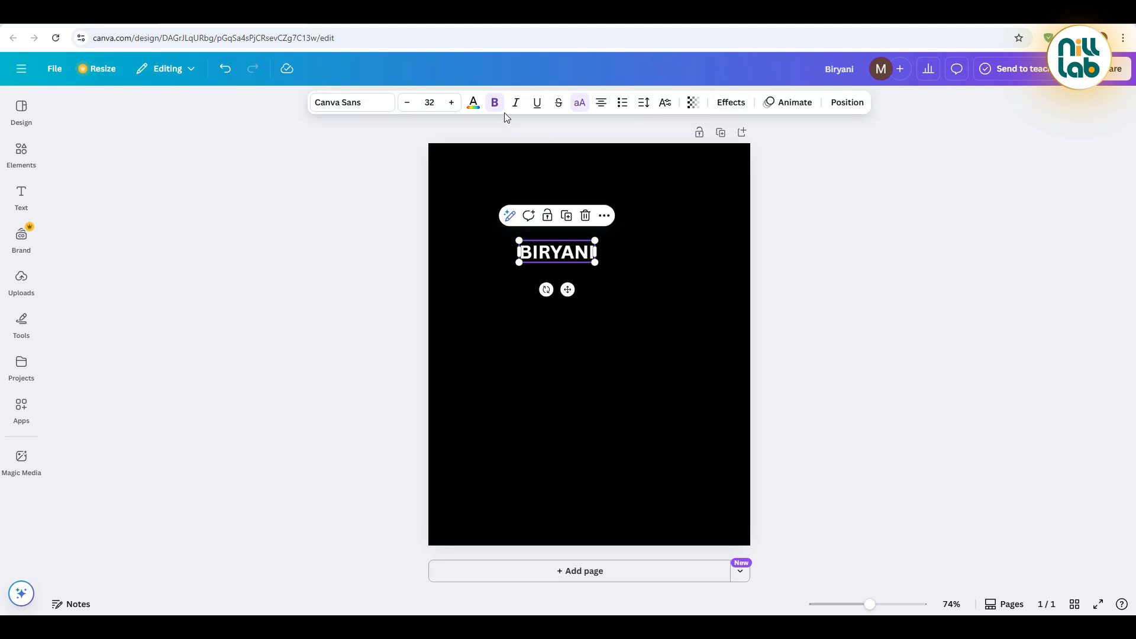
Apply the Hollow effect with thickness 1 to the BIRYANI text and set its transparency to 15
left_click(734, 102)
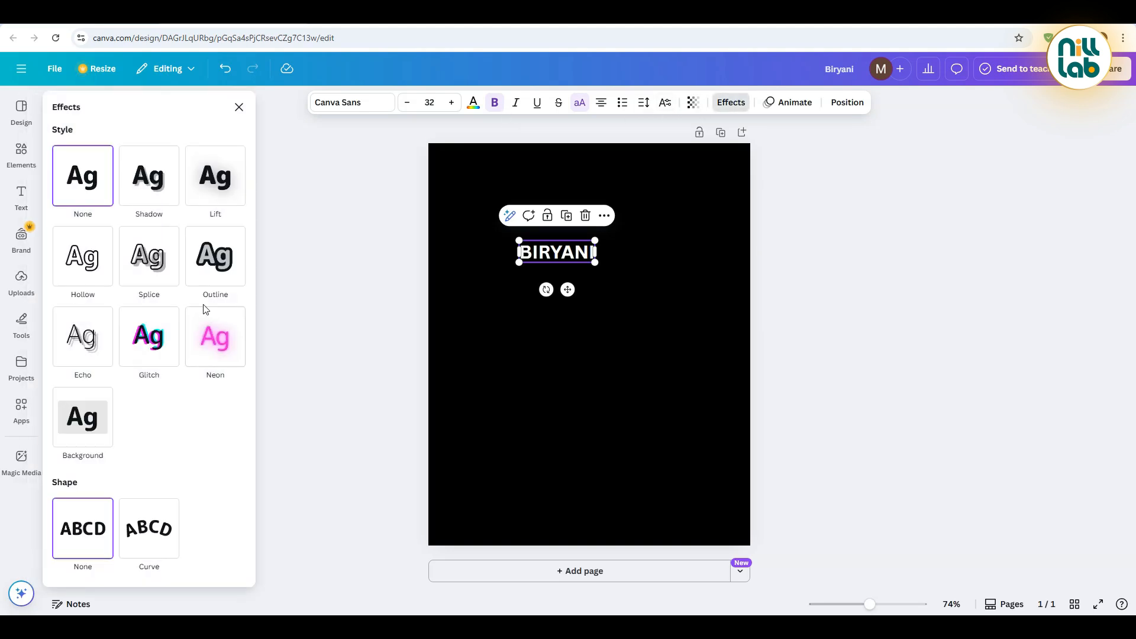
left_click(82, 276)
left_click_drag(113, 330, 57, 329)
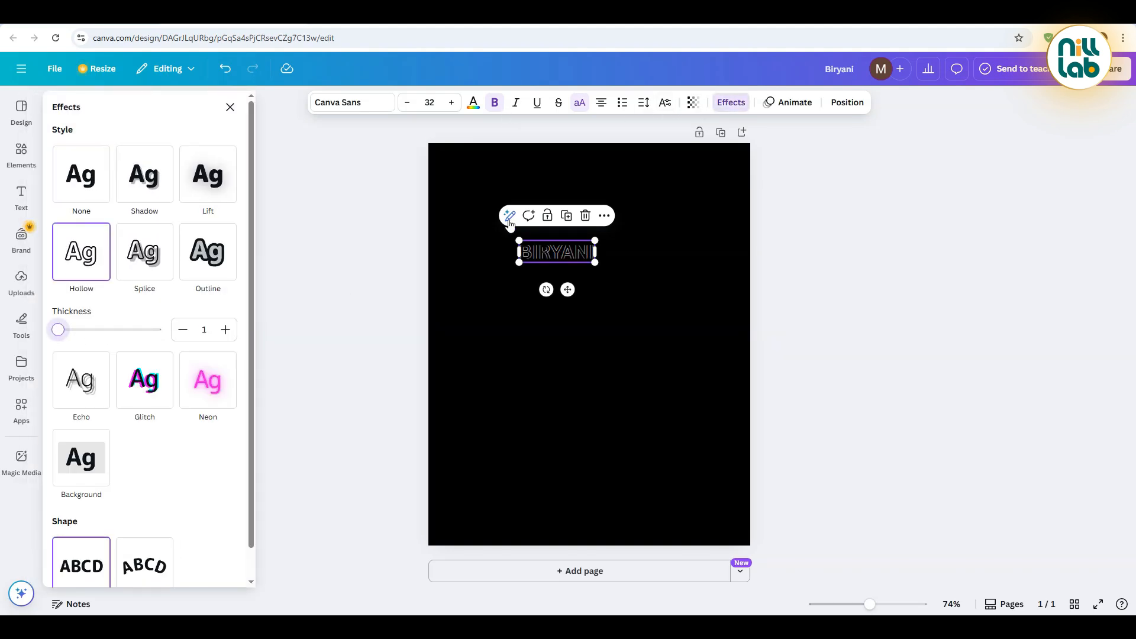
left_click(693, 104)
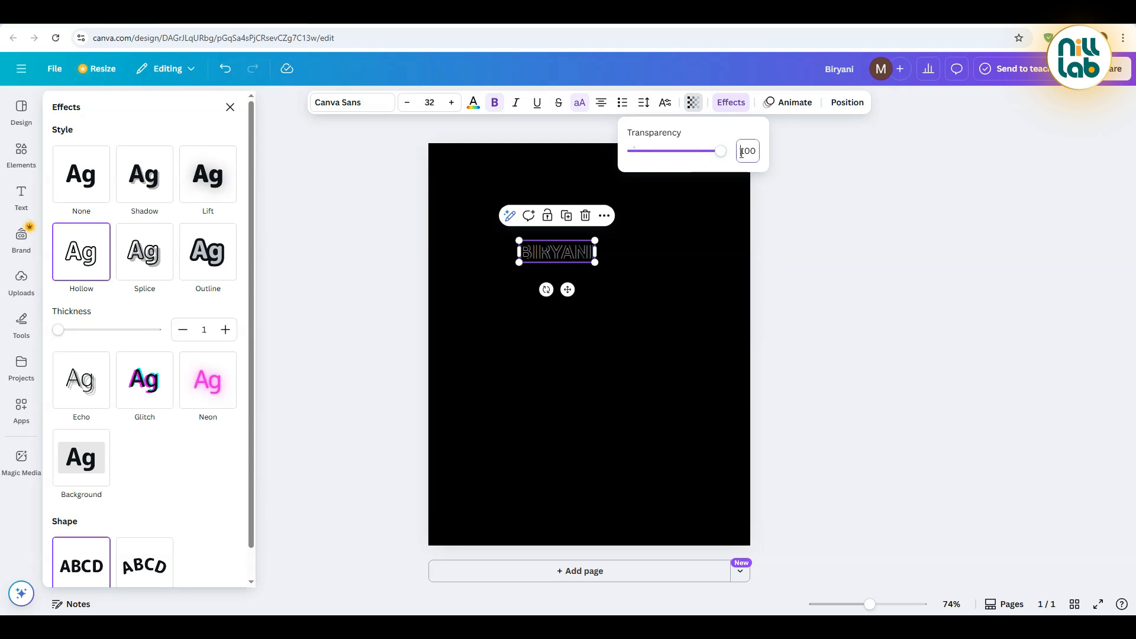
type("15")
key("Return")
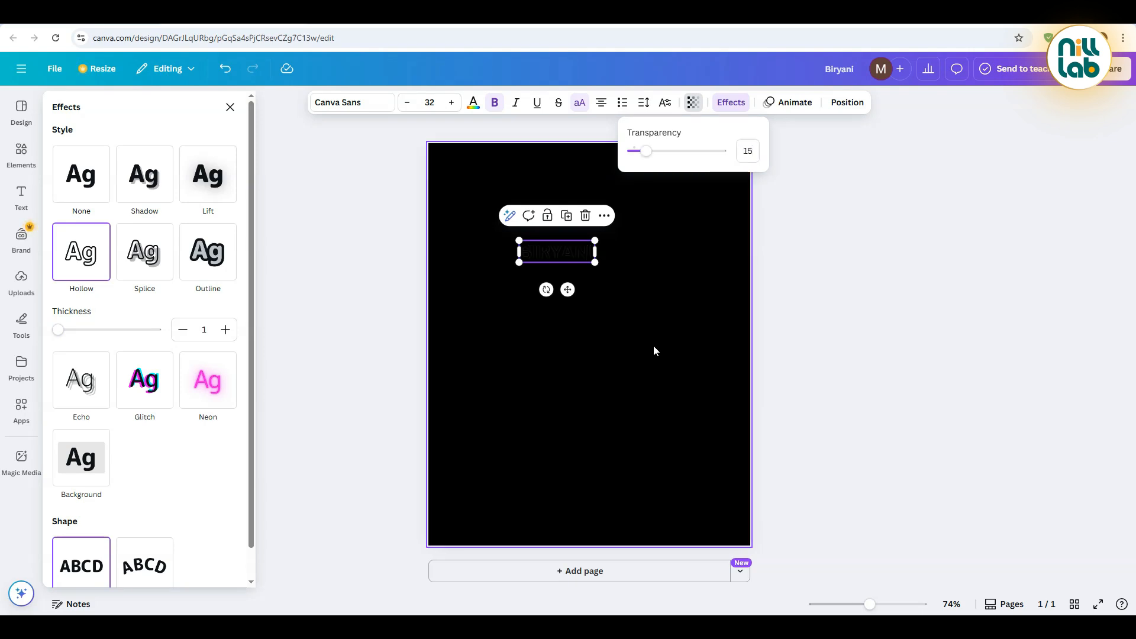
Enlarge the hollow BIRYANI text to span the full page width, at a font size of about 136
left_click(647, 367)
left_click(559, 251)
left_click_drag(595, 261, 752, 315)
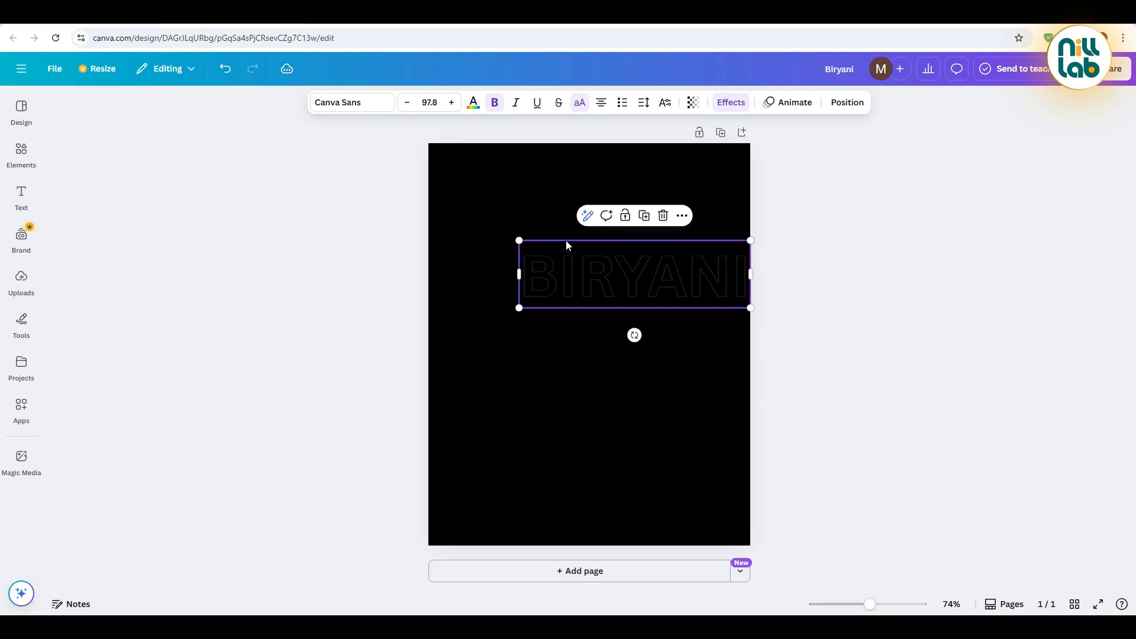
left_click_drag(522, 243, 440, 205)
Duplicate the hollow BIRYANI text and arrange the copies as five stacked rows, cropped at the page's top and bottom edges
left_click(599, 196)
left_click_drag(598, 264, 594, 362)
left_click(598, 284)
left_click_drag(603, 450, 596, 197)
left_click(597, 379)
left_click(768, 241)
key("ctrl+a")
left_click_drag(638, 474, 611, 574)
left_click(776, 462)
left_click(618, 437)
left_click(598, 375)
left_click(812, 430)
left_click_drag(796, 523, 641, 286)
left_click(801, 553)
left_click_drag(821, 546, 543, 217)
left_click_drag(561, 363, 563, 350)
Group all the BIRYANI text rows and lock the group as a background pattern
left_click(883, 315)
left_click_drag(813, 145, 494, 566)
left_click(561, 146)
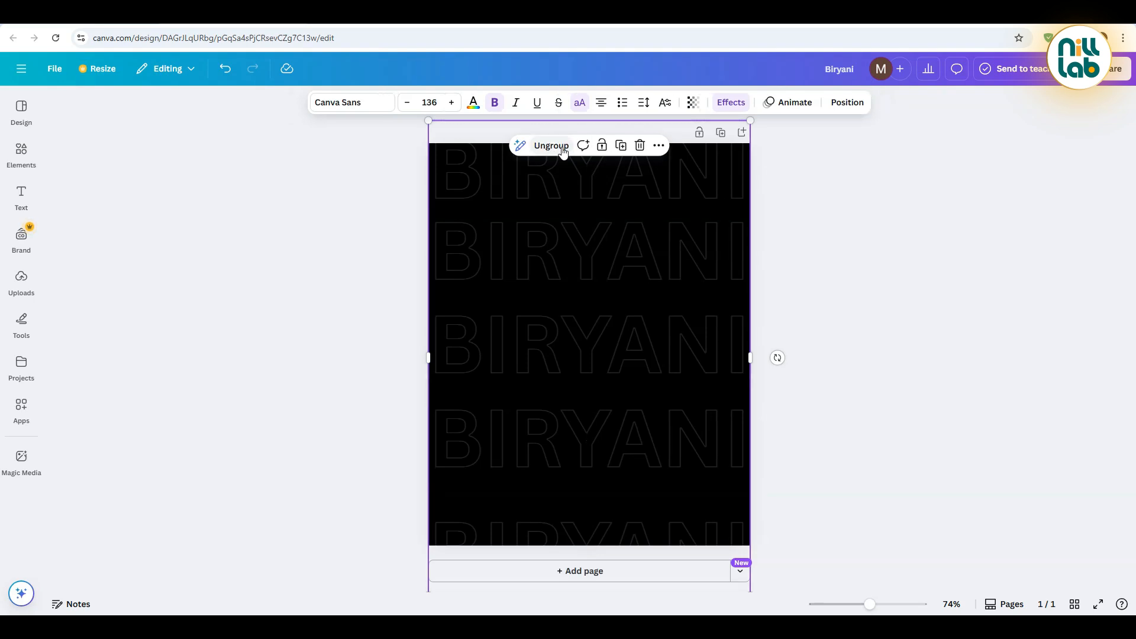
left_click(609, 151)
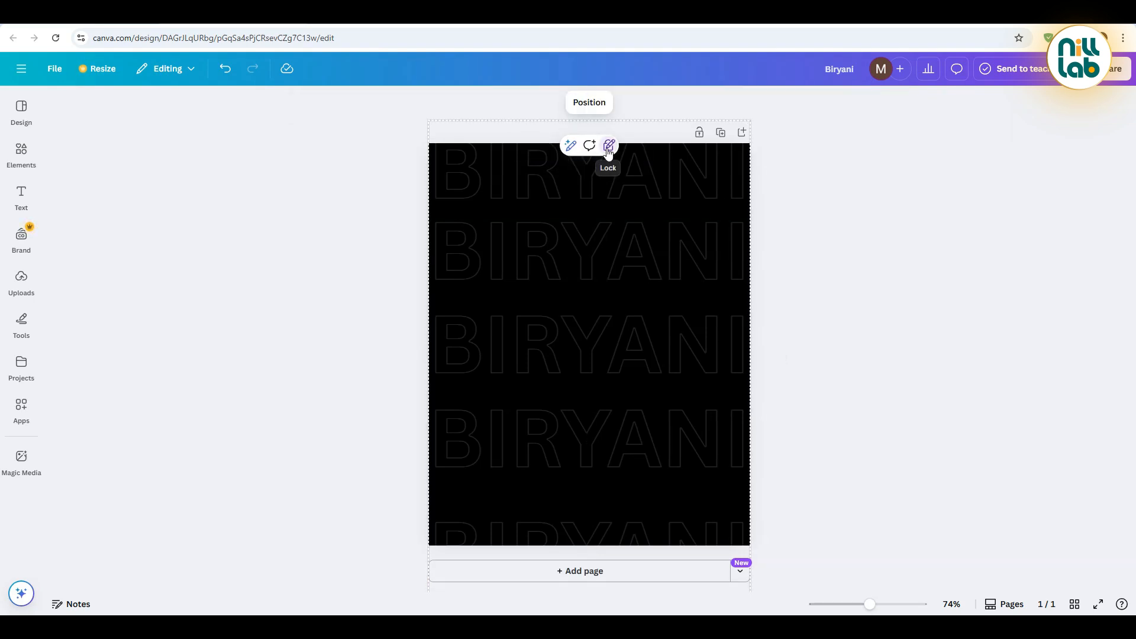
left_click(356, 249)
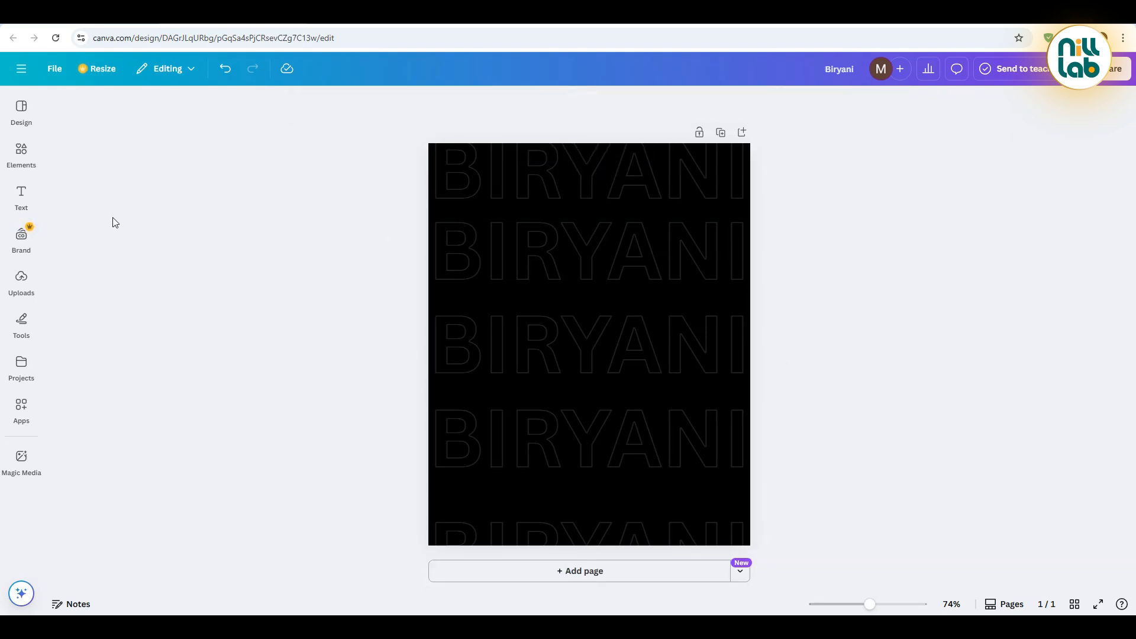
Add a rounded square near the page's upper-left corner and stretch it into a tall panel with equal top and bottom margins
left_click(23, 155)
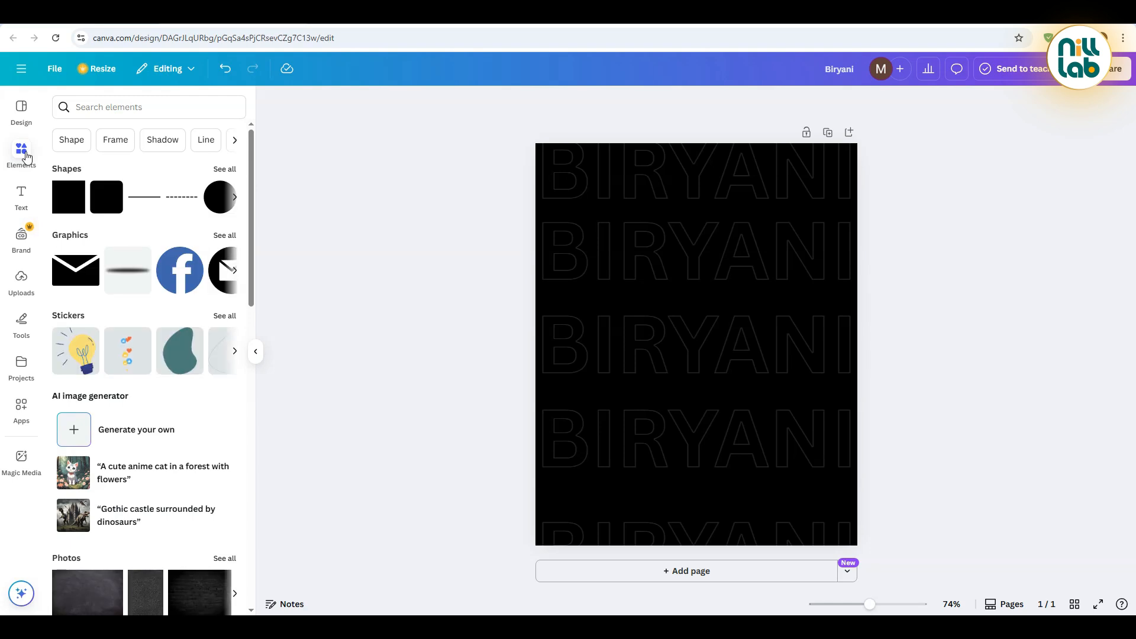
left_click(107, 203)
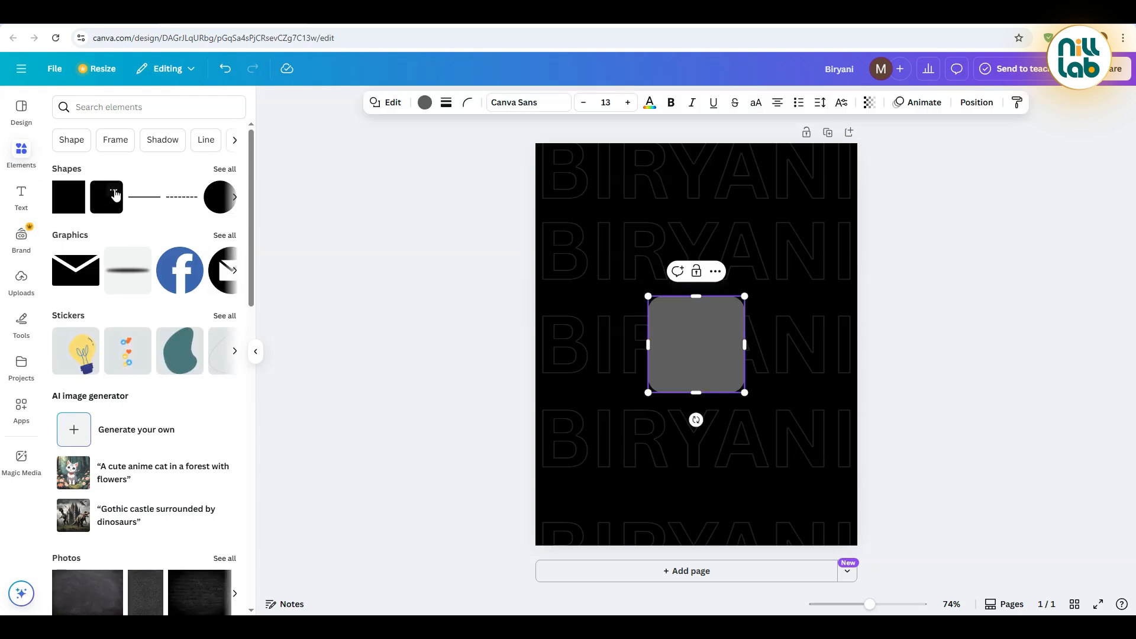
left_click(665, 334)
left_click_drag(675, 346, 591, 215)
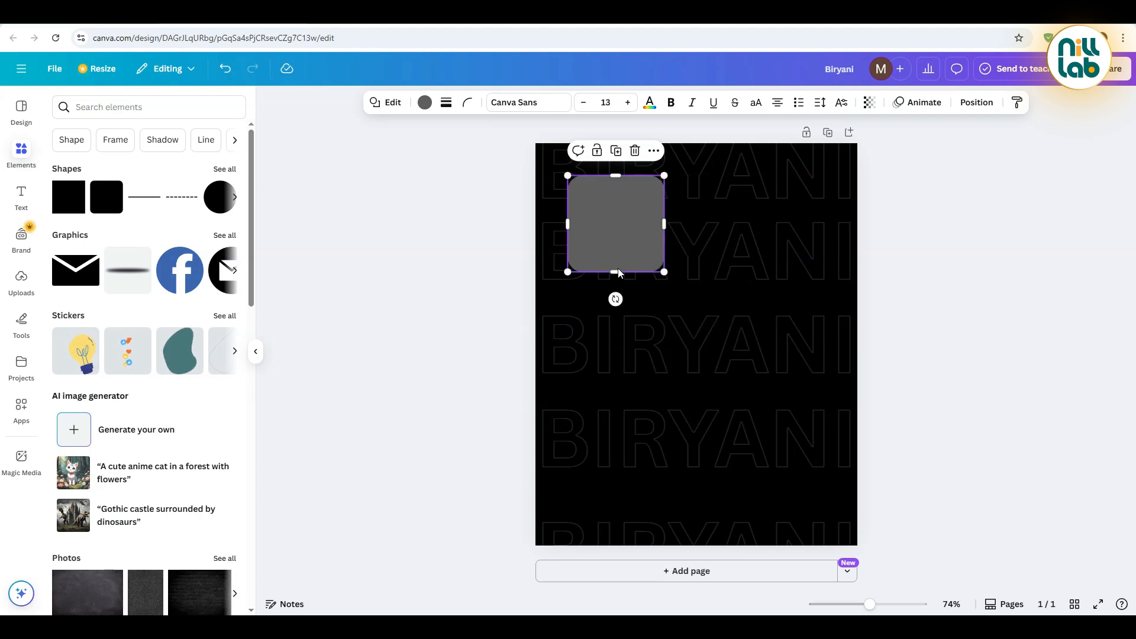
left_click_drag(617, 271, 609, 514)
left_click_drag(676, 361, 684, 361)
left_click(518, 282)
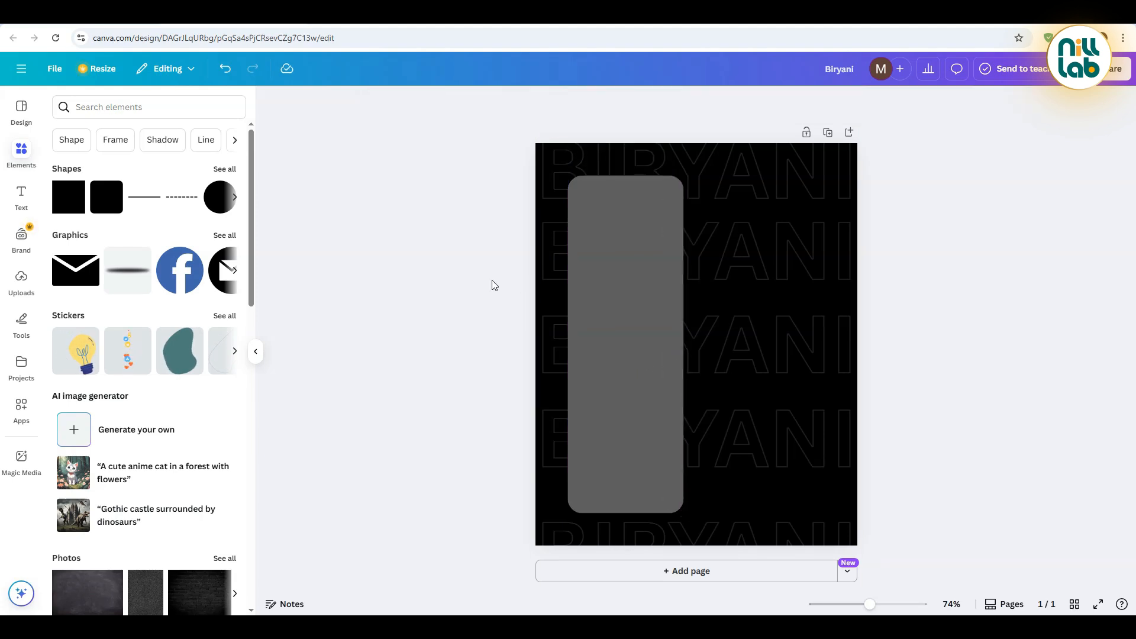
Set the tall rounded panel's fill color to yellow #FFDE59
left_click(606, 350)
left_click(425, 103)
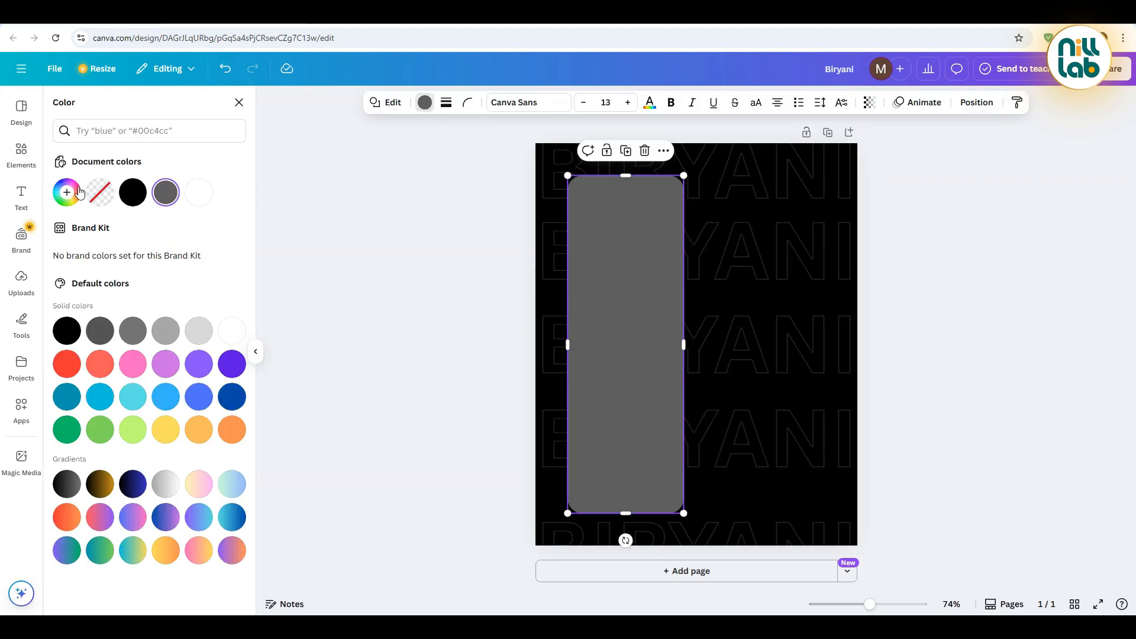
left_click(78, 189)
type("#FFDE59")
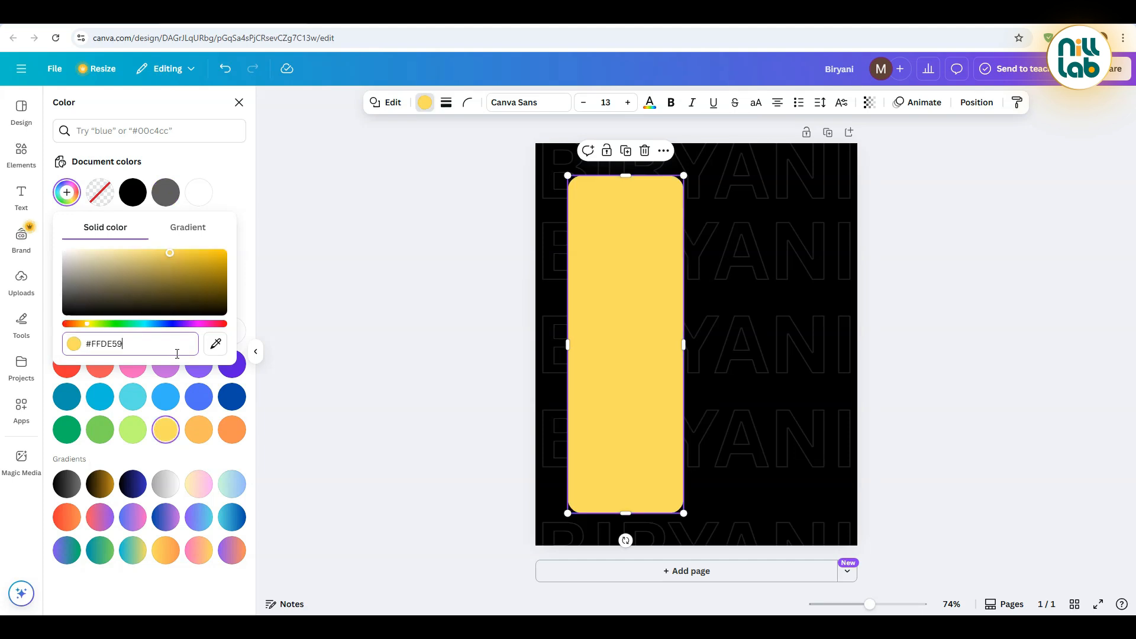
Turn the panel's fill into a top-to-bottom linear gradient from yellow to orange
left_click(195, 233)
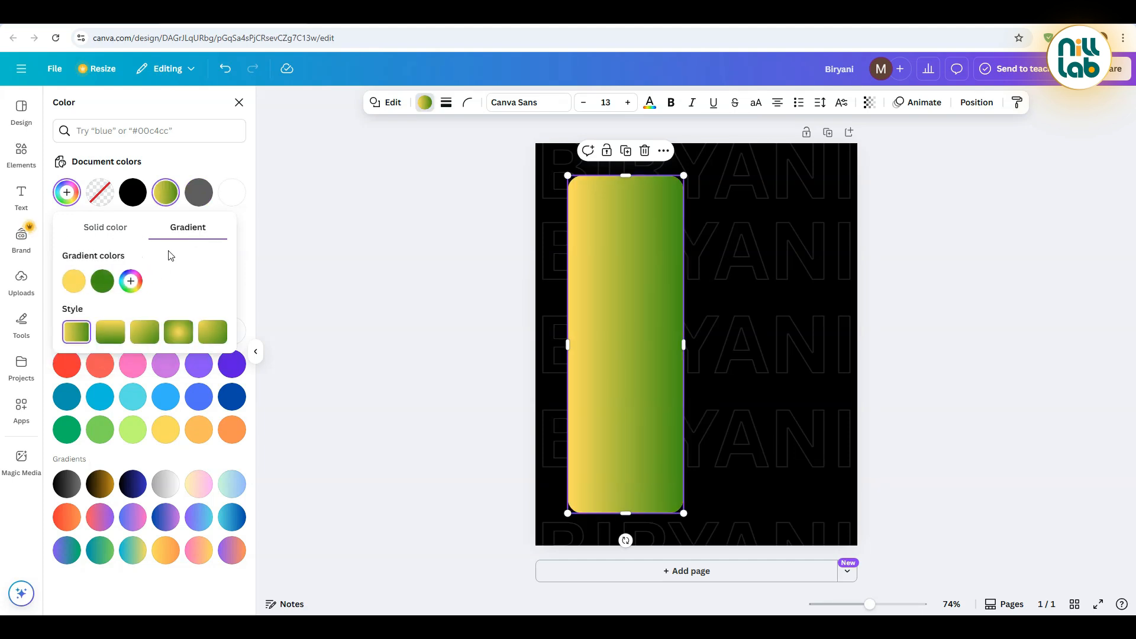
left_click(101, 281)
left_click(152, 412)
type("#FF9900")
key("Return")
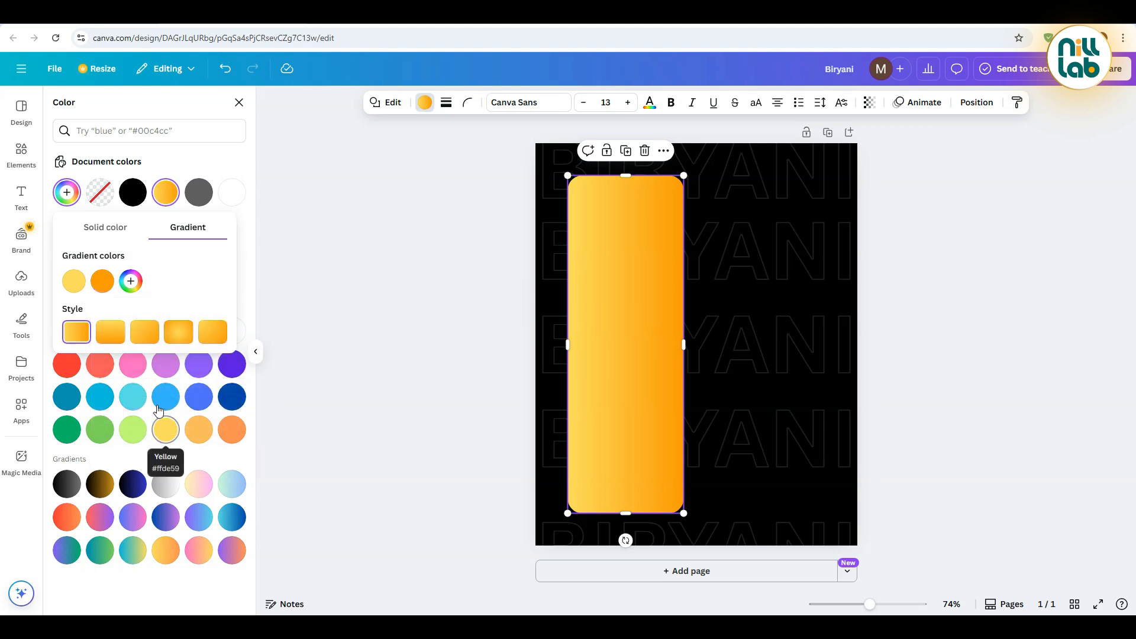
left_click(111, 332)
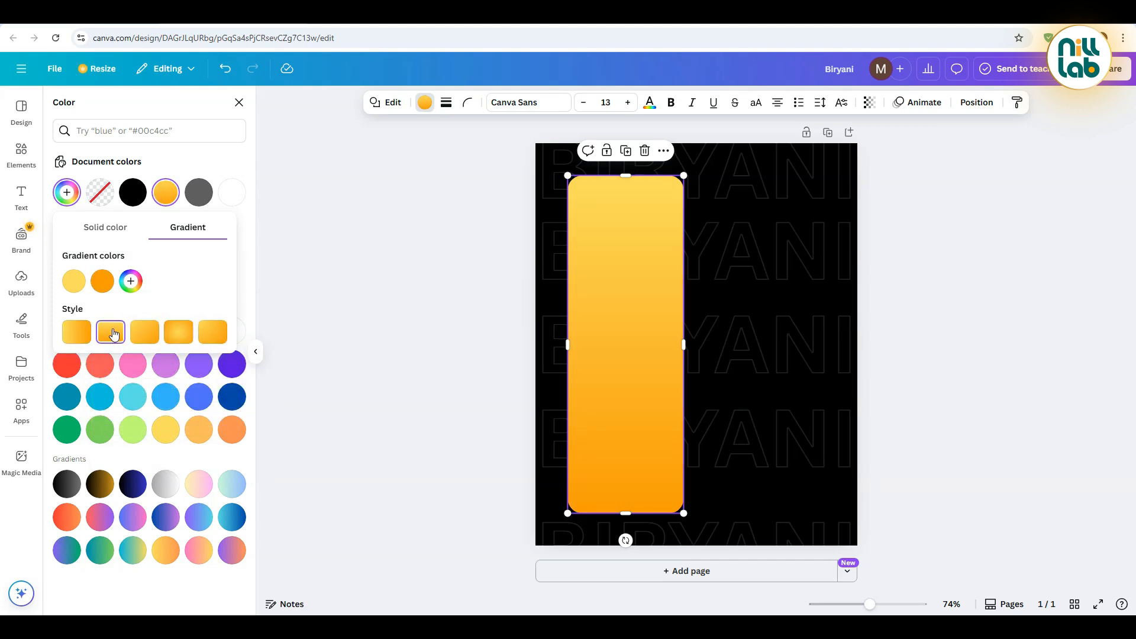
left_click(376, 257)
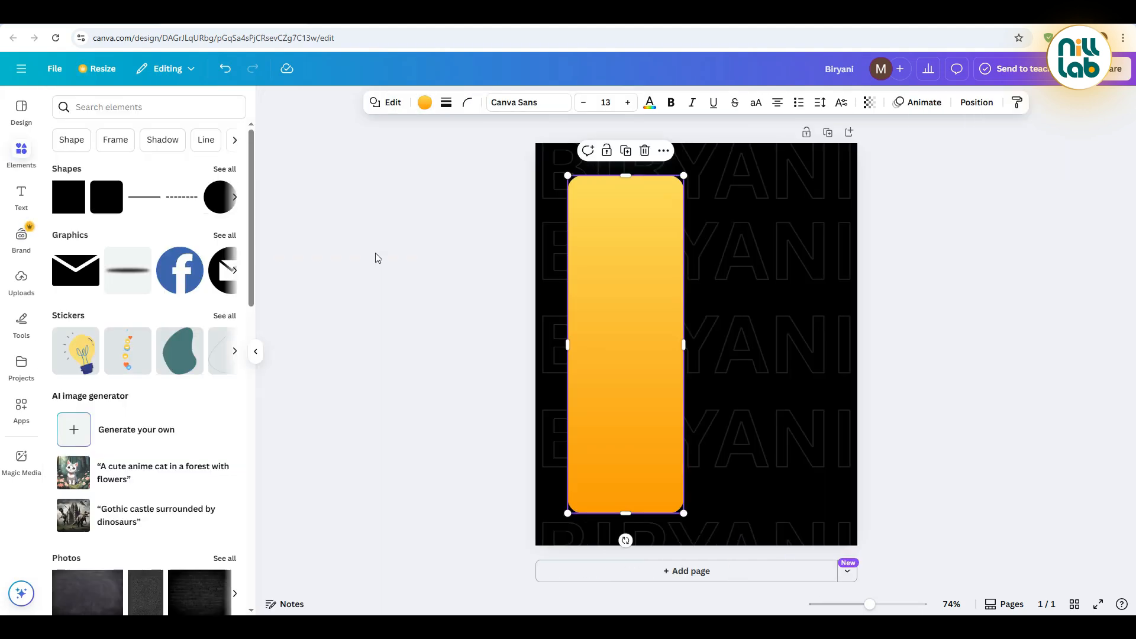
left_click(376, 257)
Duplicate the gradient panel, place the copy beside the original and change its shape to a square-cornered rectangle
left_click(593, 234)
left_click(628, 152)
left_click_drag(637, 331, 771, 324)
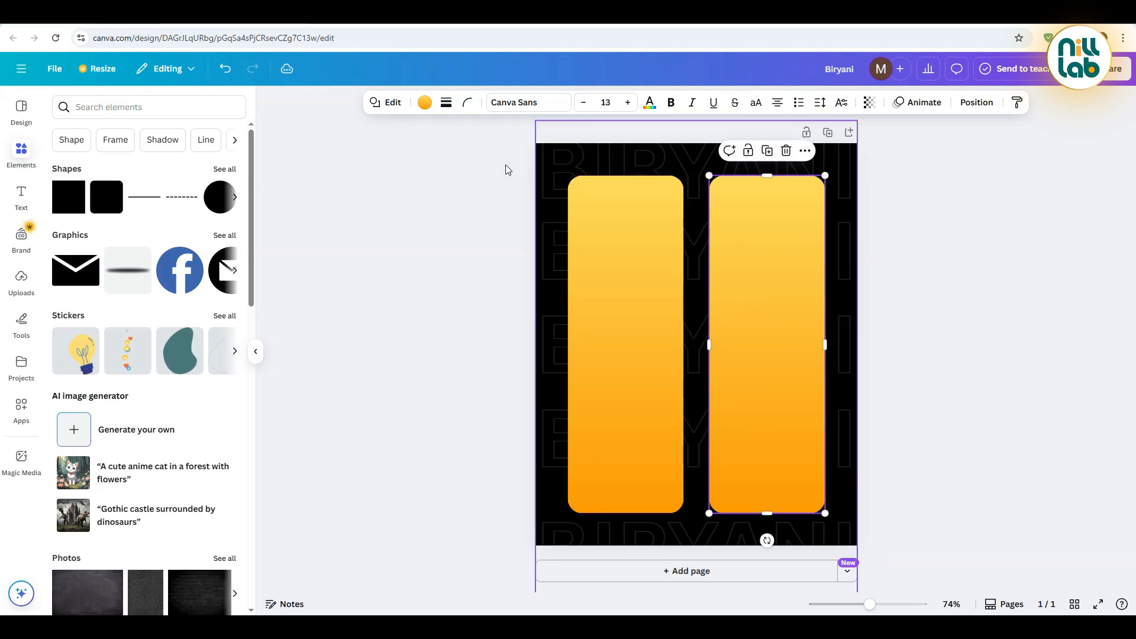
left_click(390, 104)
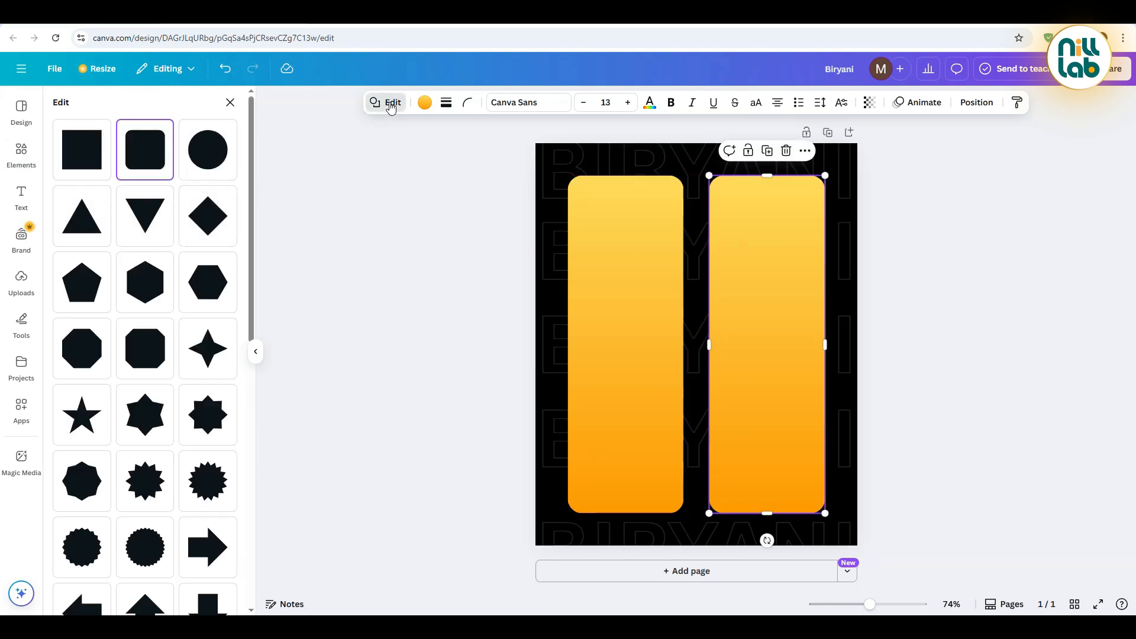
left_click(67, 148)
Match the square-cornered copy to the rounded panel's height, narrow it and overlap it on the panel's right edge
left_click_drag(767, 291, 768, 513)
left_click_drag(767, 176, 769, 176)
key("Left")
key("Left")
left_click_drag(818, 344, 694, 353)
left_click(977, 353)
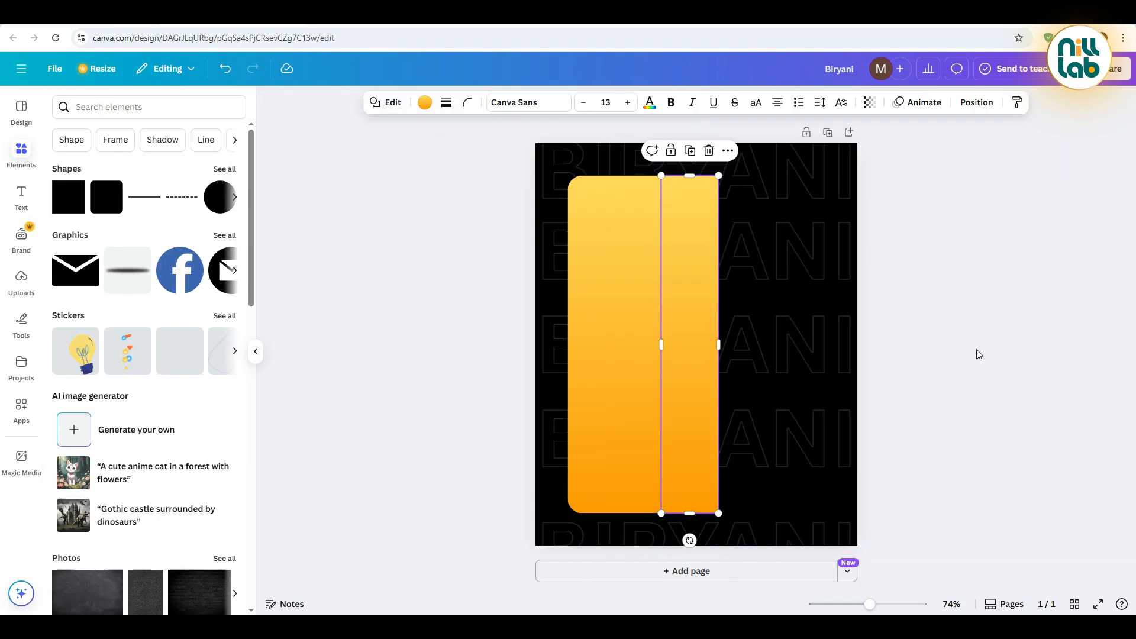
Select both gradient shapes and widen them together toward the page's right side
left_click(579, 355)
left_click_drag(719, 349, 741, 357)
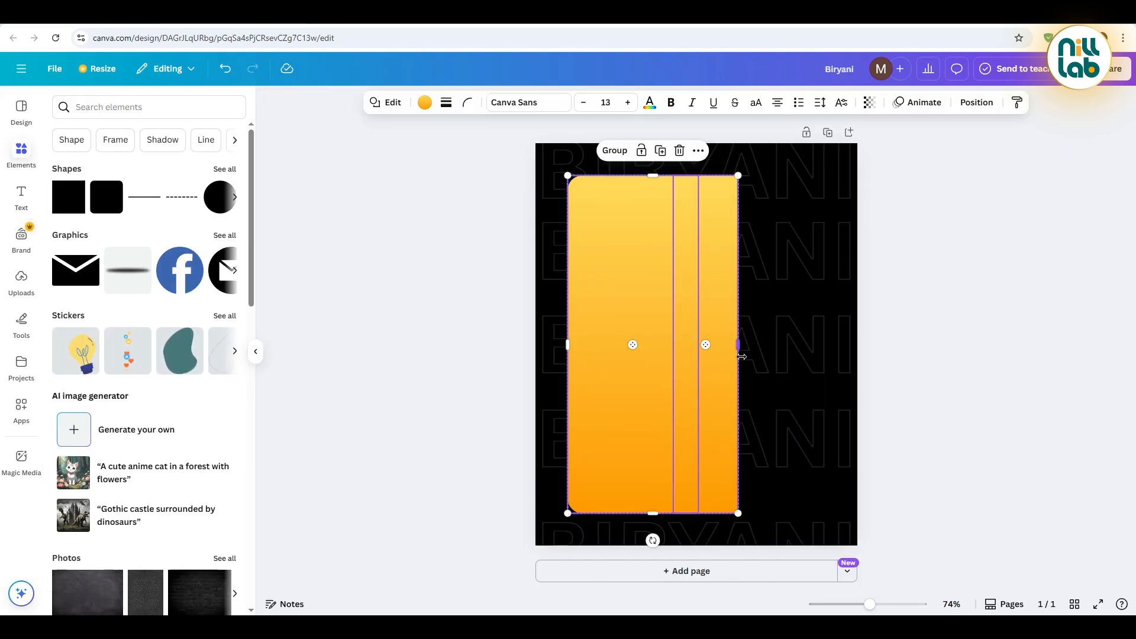
left_click(430, 338)
Upload the Pngtree traditional mutton biriyani image from the Downloads folder
left_click(21, 281)
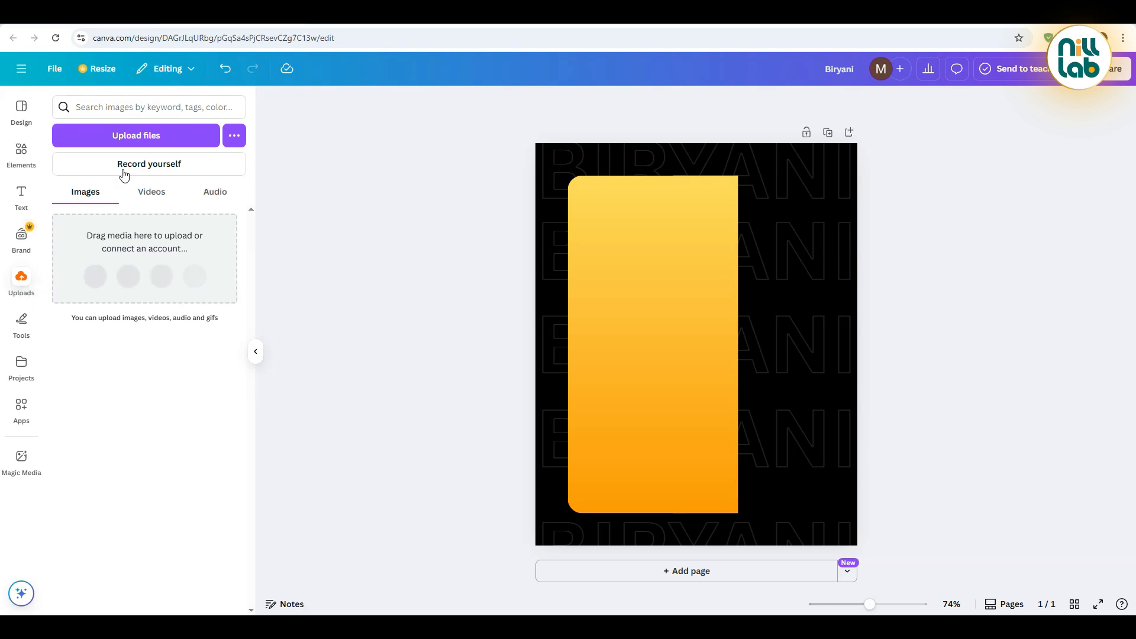
left_click(157, 134)
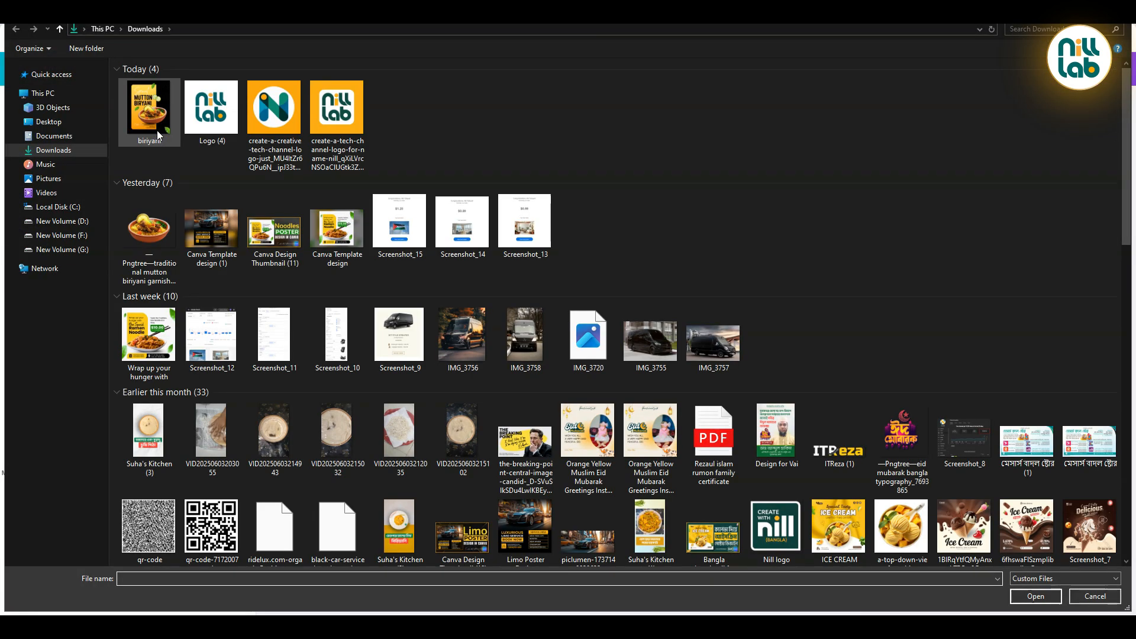
double_click(138, 235)
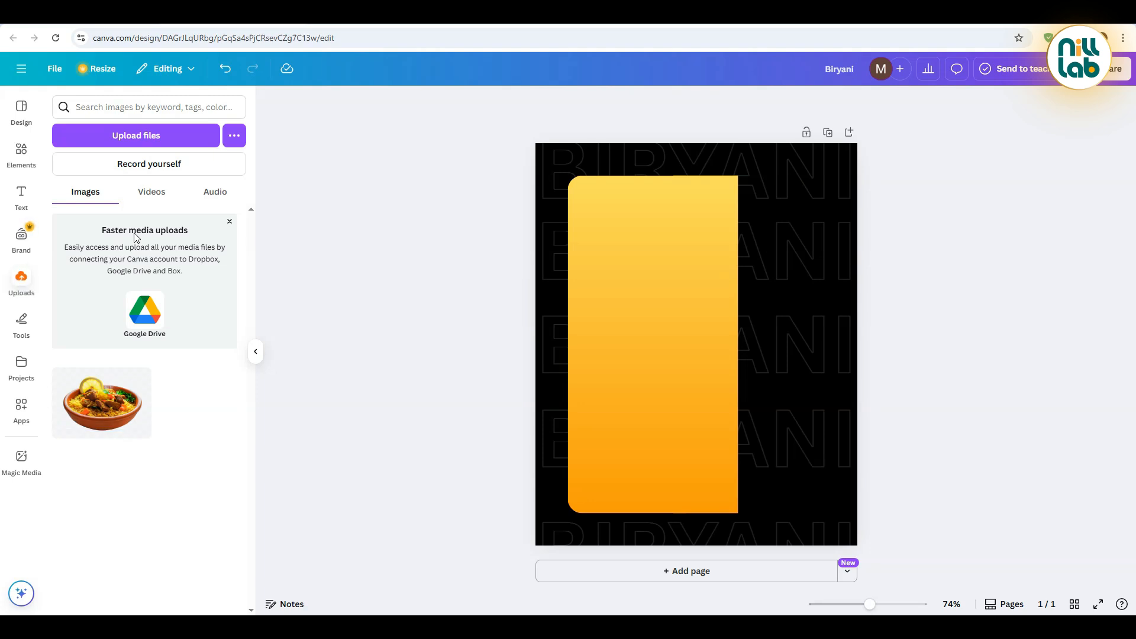
Place the uploaded biryani bowl image over the lower part of the gradient panel, tilted slightly counter-clockwise
left_click(109, 396)
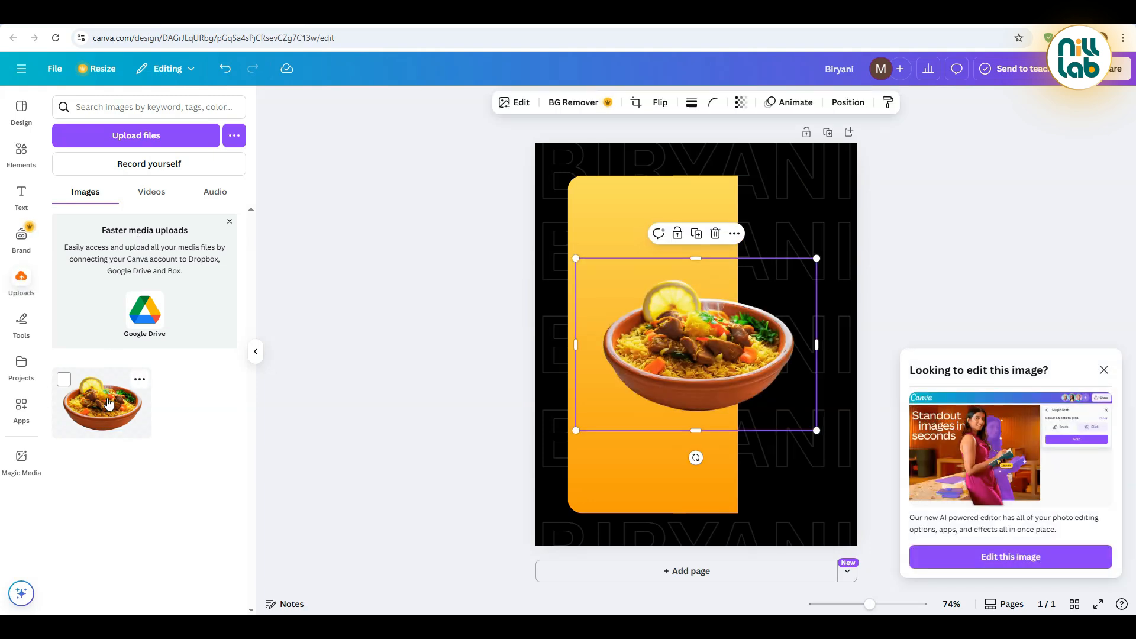
left_click(1104, 370)
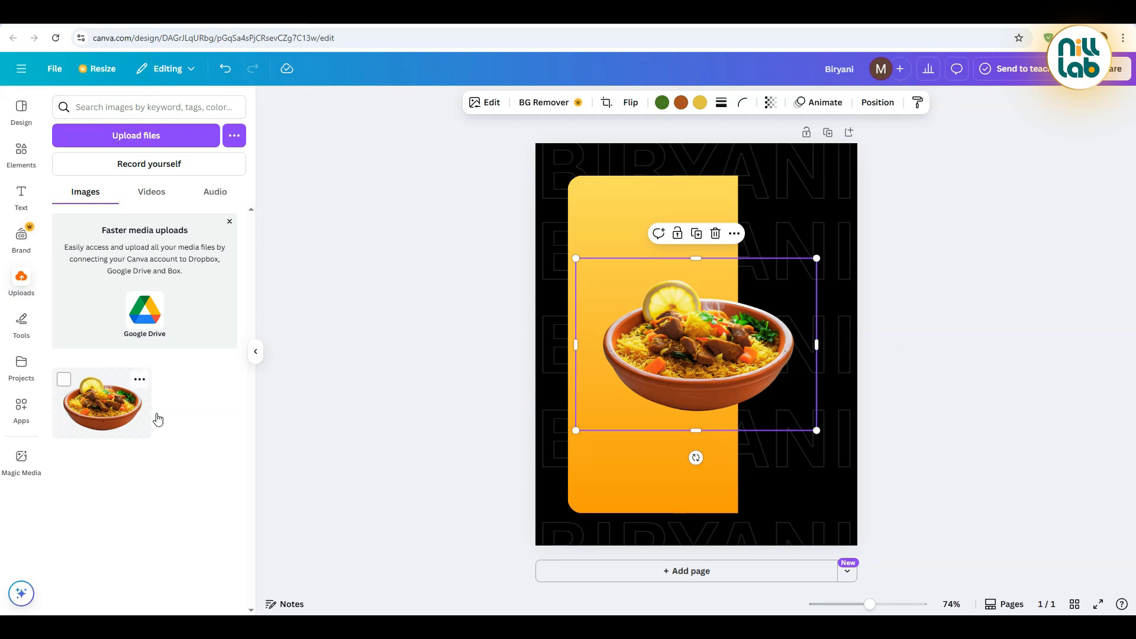
left_click_drag(695, 458, 710, 457)
left_click_drag(721, 384, 711, 452)
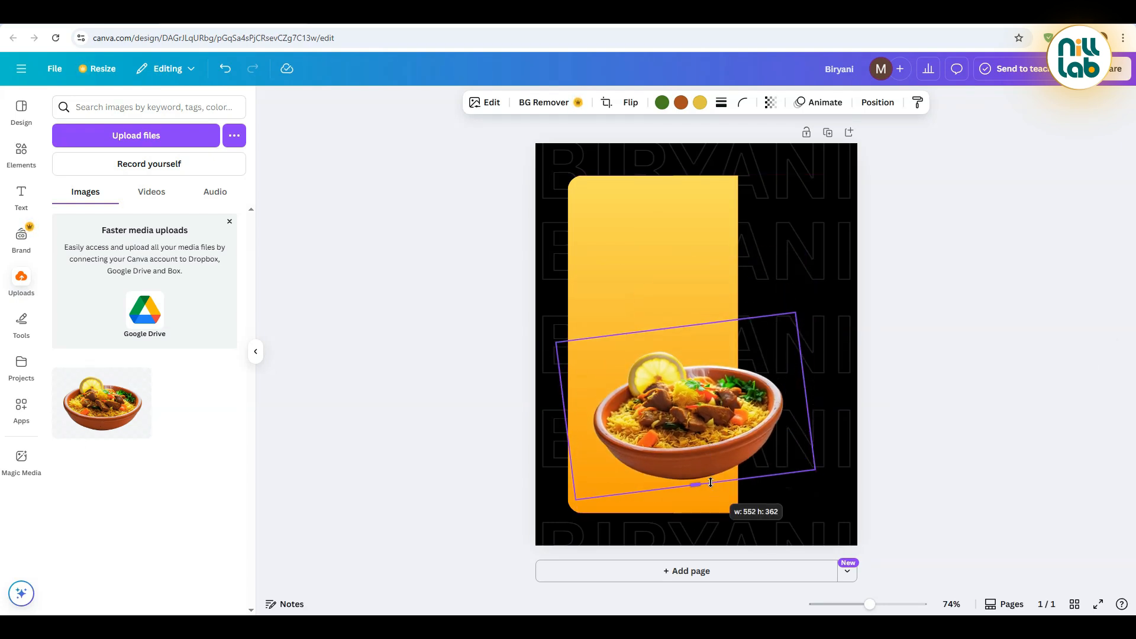
Crop the empty margins above and on both sides of the biryani bowl image
left_click_drag(676, 327, 678, 343)
left_click_drag(567, 427, 592, 427)
left_click_drag(806, 409, 794, 409)
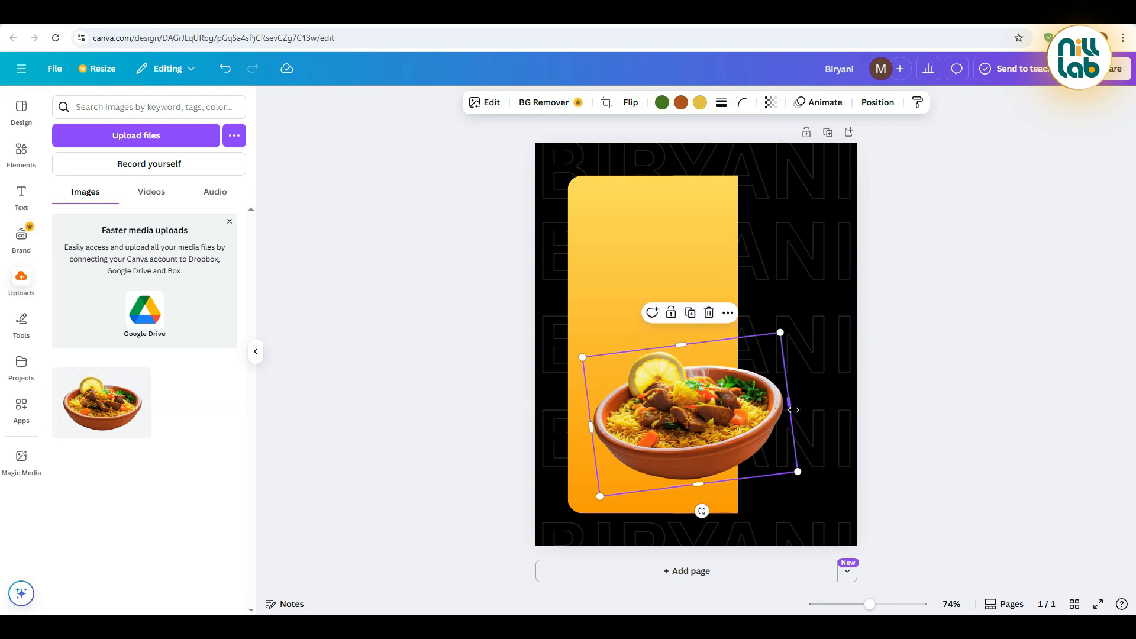
Enlarge the bowl image and position it across the gradient panel's lower right edge
left_click_drag(782, 335, 839, 317)
left_click_drag(758, 421, 768, 425)
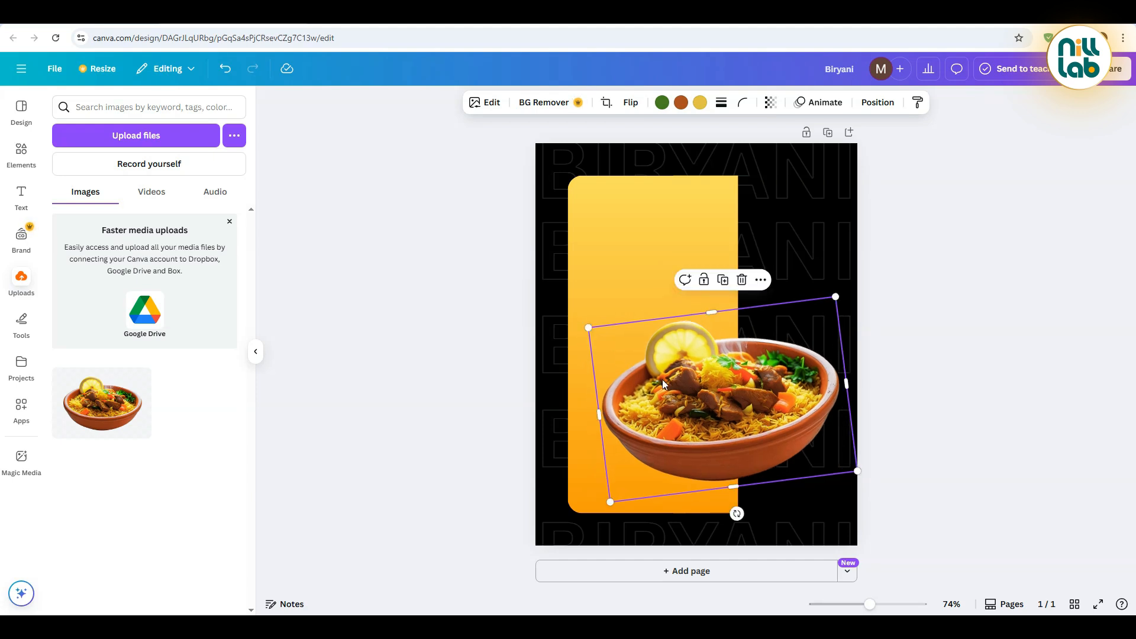
mouse_move(588, 330)
left_mouse_down()
mouse_move(619, 343)
mouse_move(599, 335)
left_mouse_up()
left_click_drag(720, 426, 721, 427)
left_click(507, 341)
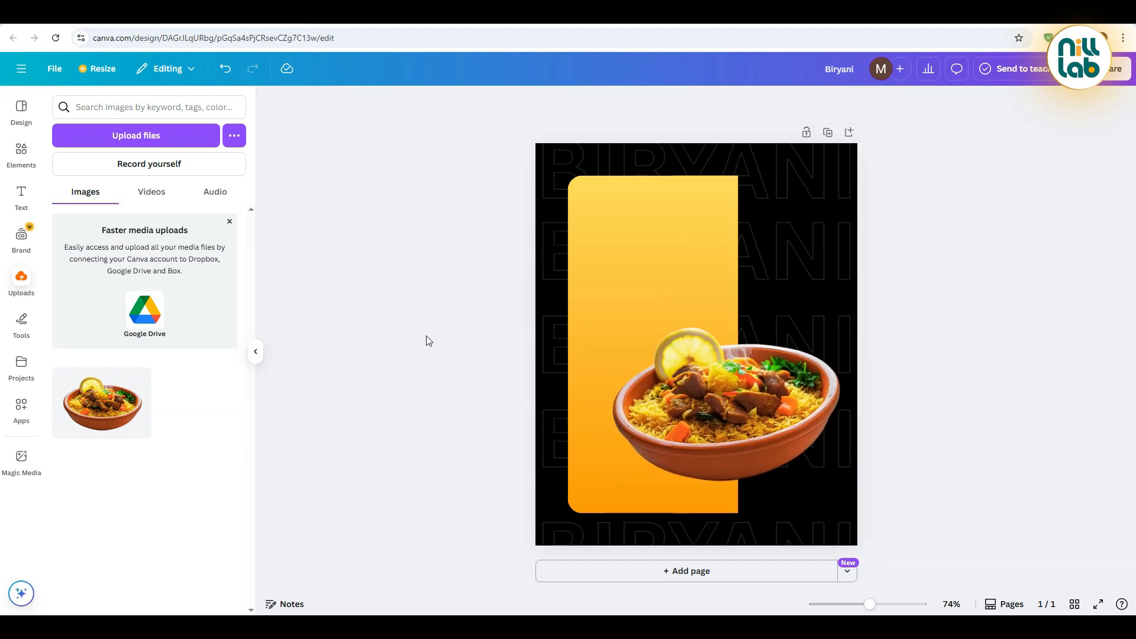
Search the graphics for "shadow" and place a soft black shadow beneath the biryani bowl
left_click(121, 108)
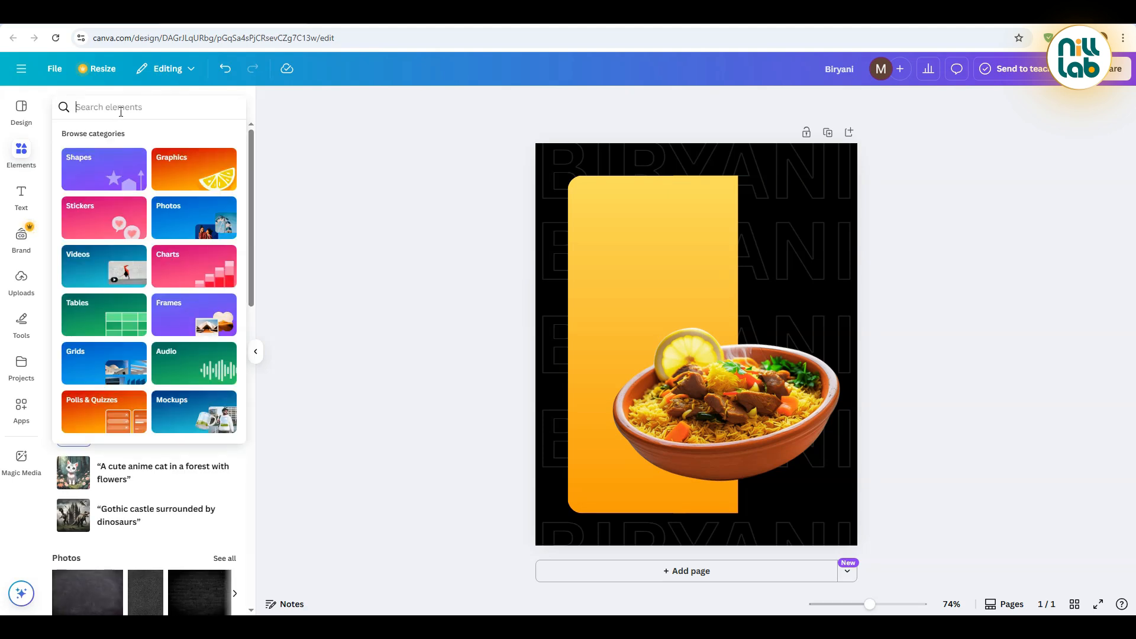
type("shadow")
key("Return")
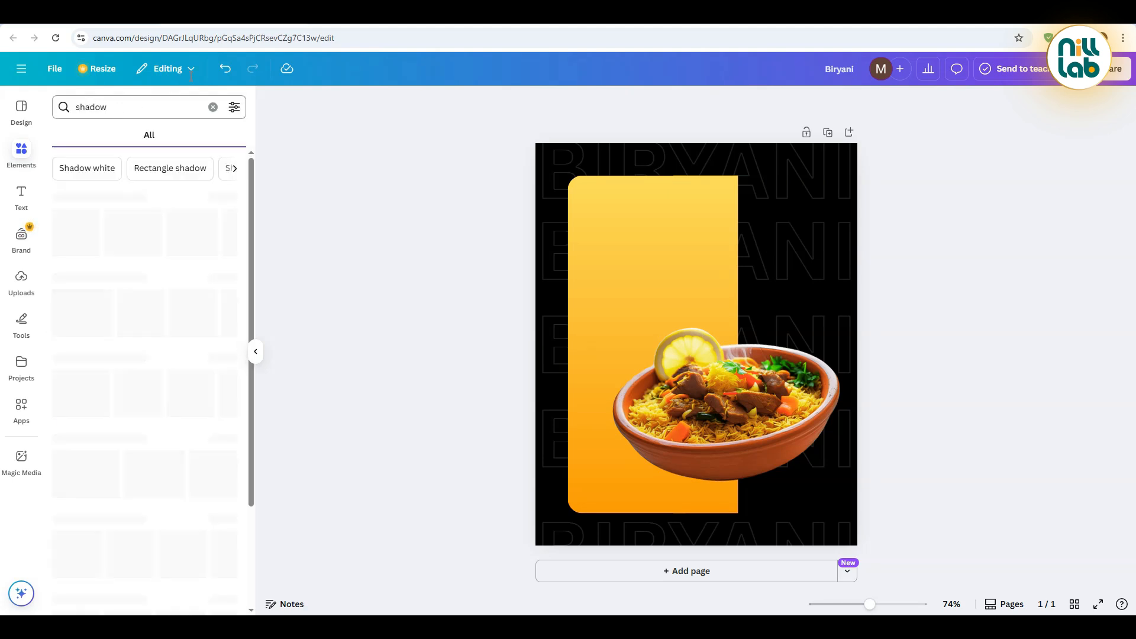
left_click(83, 142)
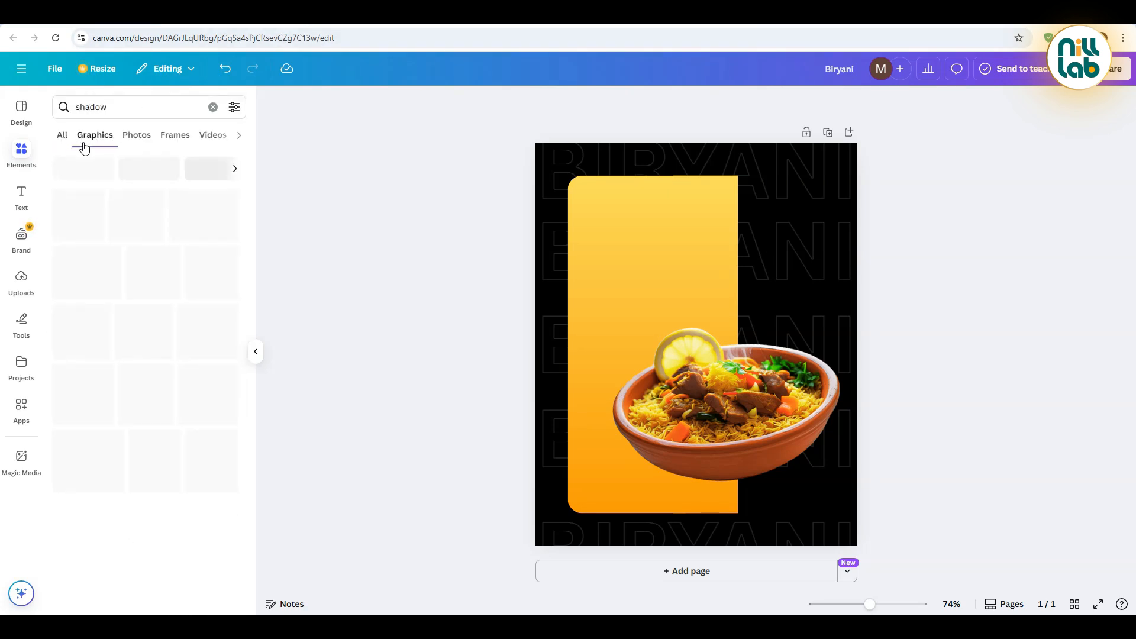
left_click(76, 223)
left_click_drag(707, 337, 731, 489)
left_click(416, 372)
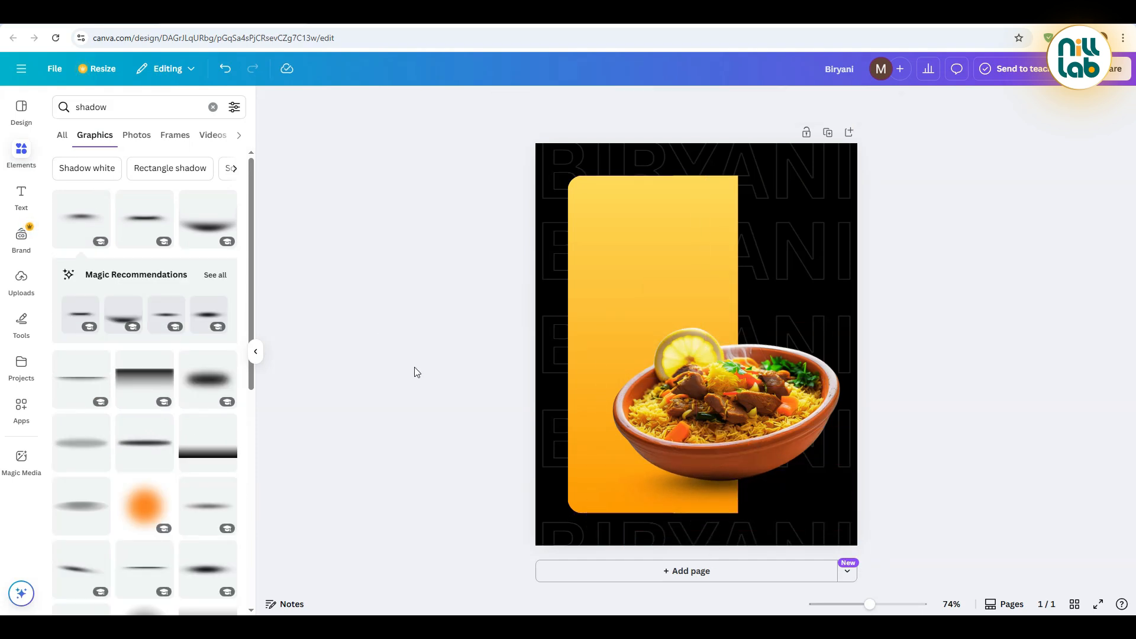
Add a subheading reading "Special" and move it to the gradient panel's upper left area
left_click(21, 198)
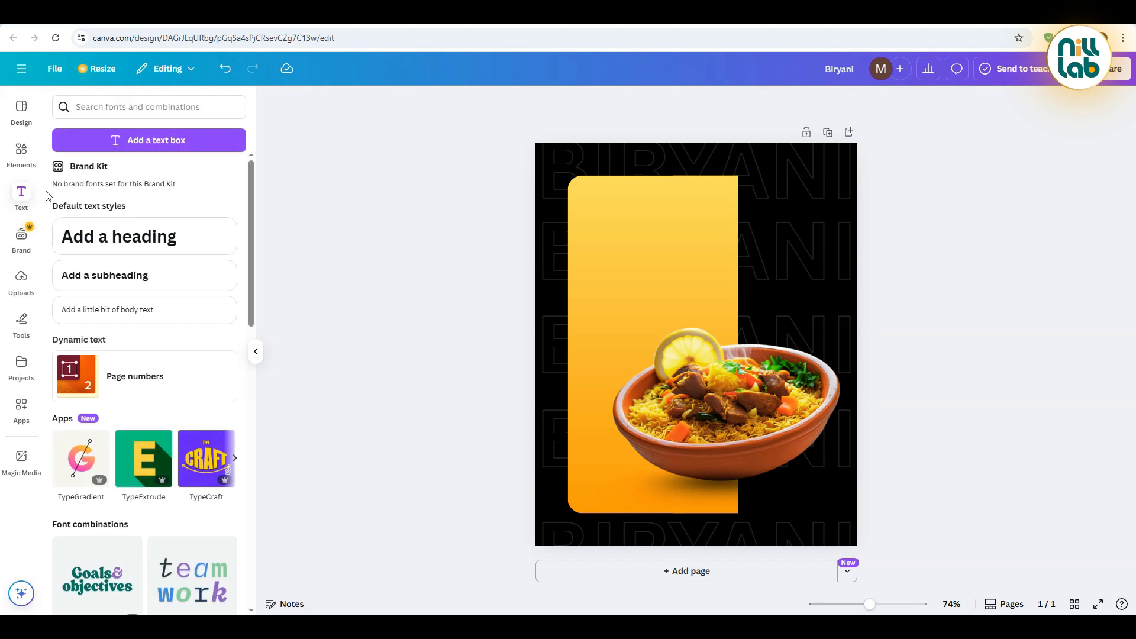
left_click(146, 278)
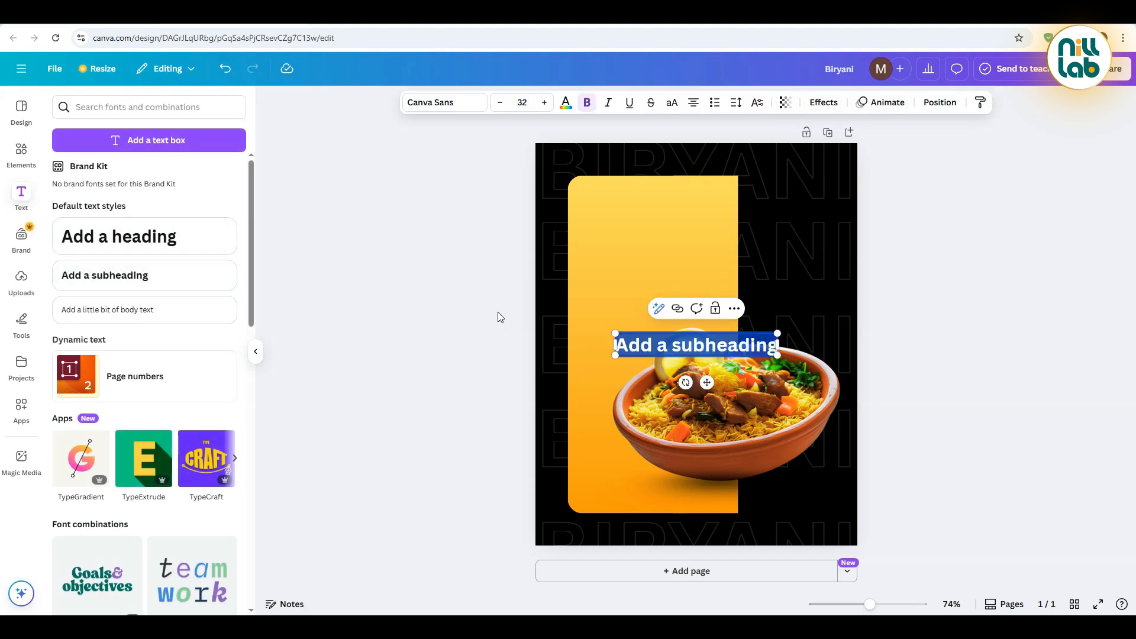
type("Special")
key("Escape")
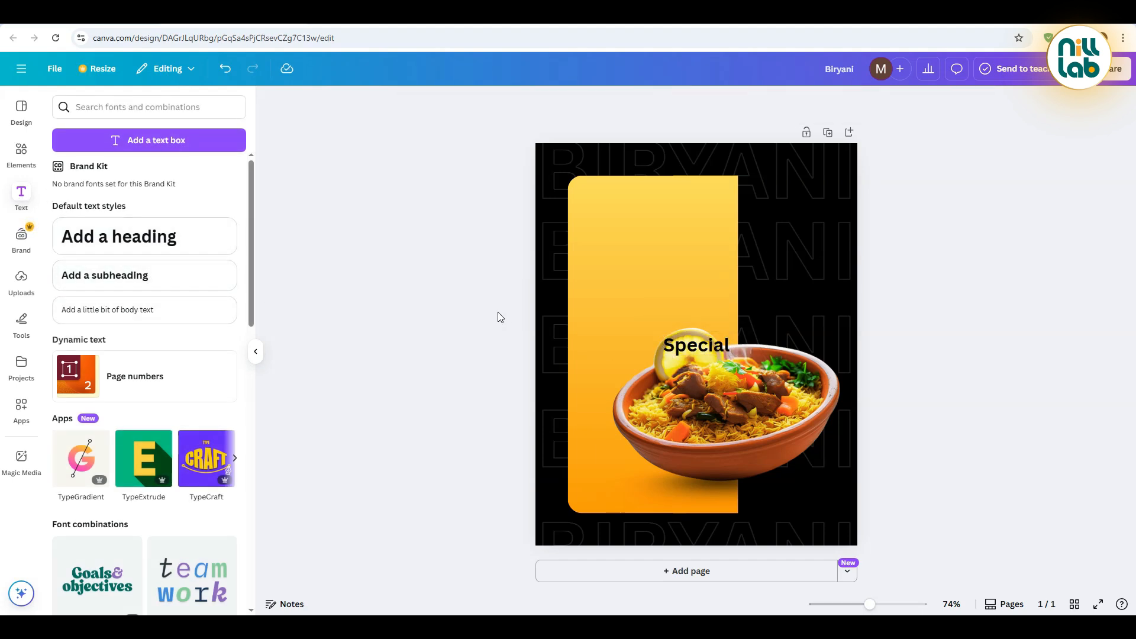
left_click_drag(649, 308, 587, 181)
Set the "Special" text to the Brittany font and colour it white
left_click(445, 110)
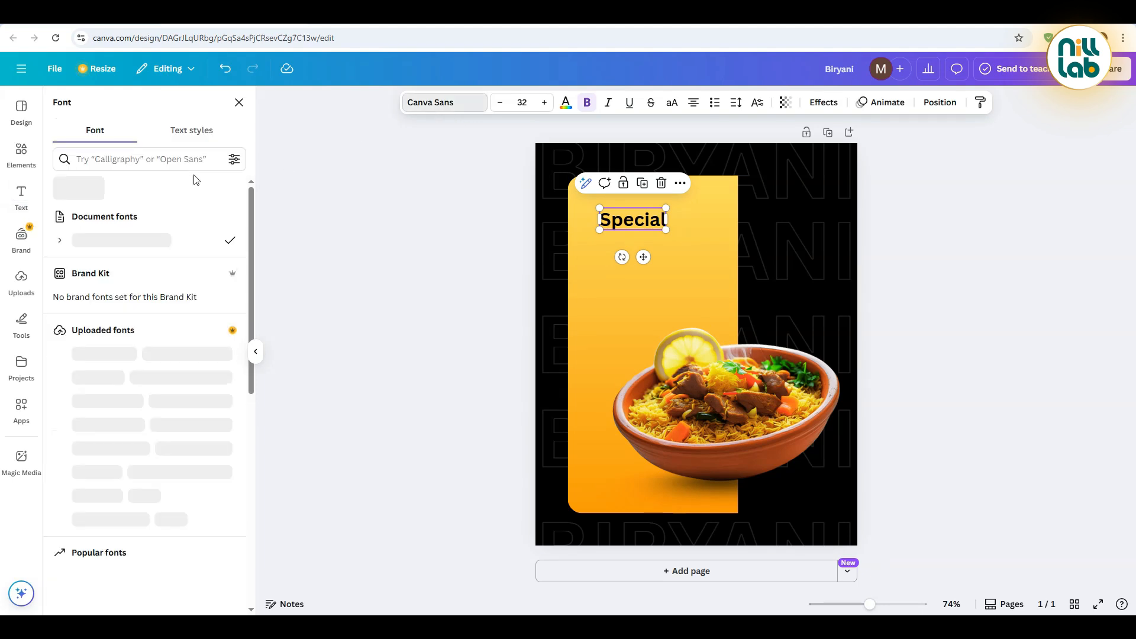
left_click(150, 159)
type("brittany")
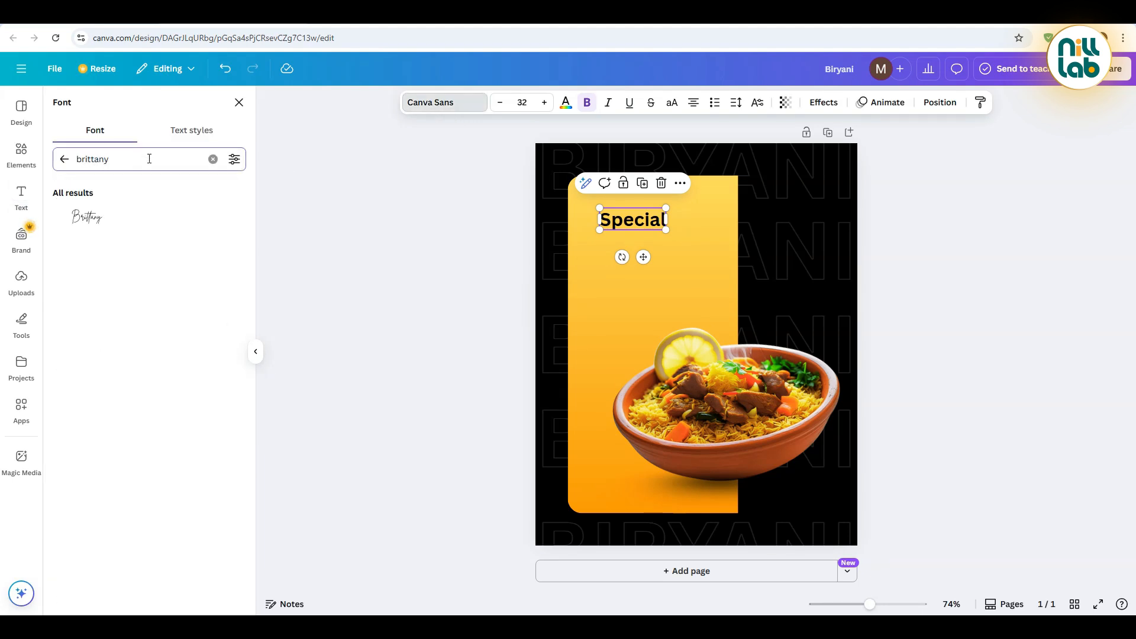
left_click(132, 224)
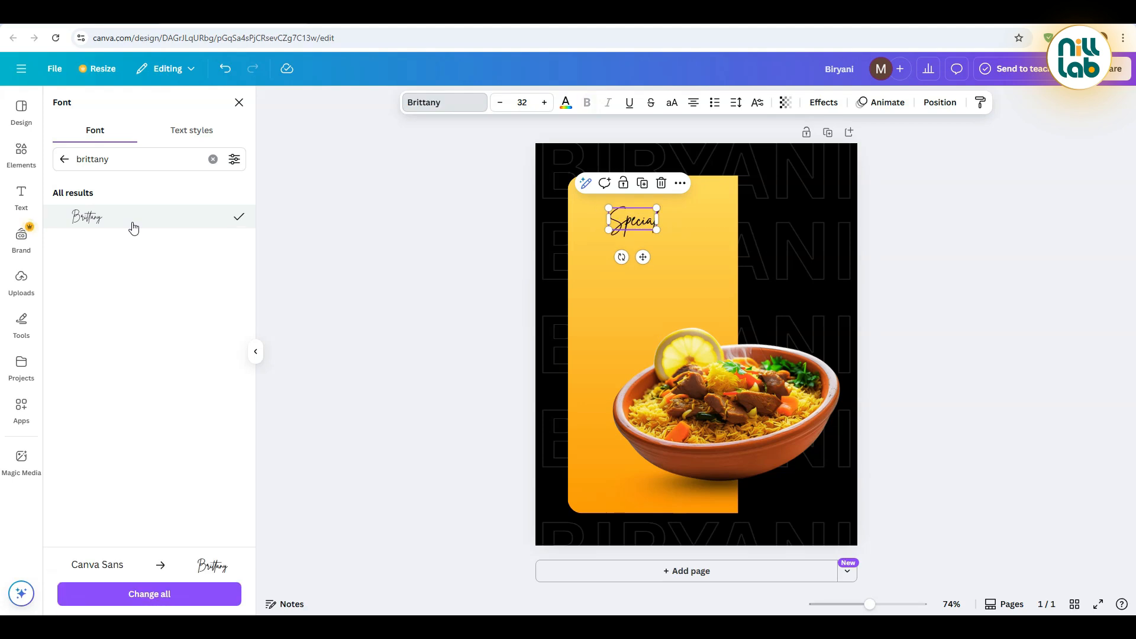
left_click(565, 104)
left_click(232, 397)
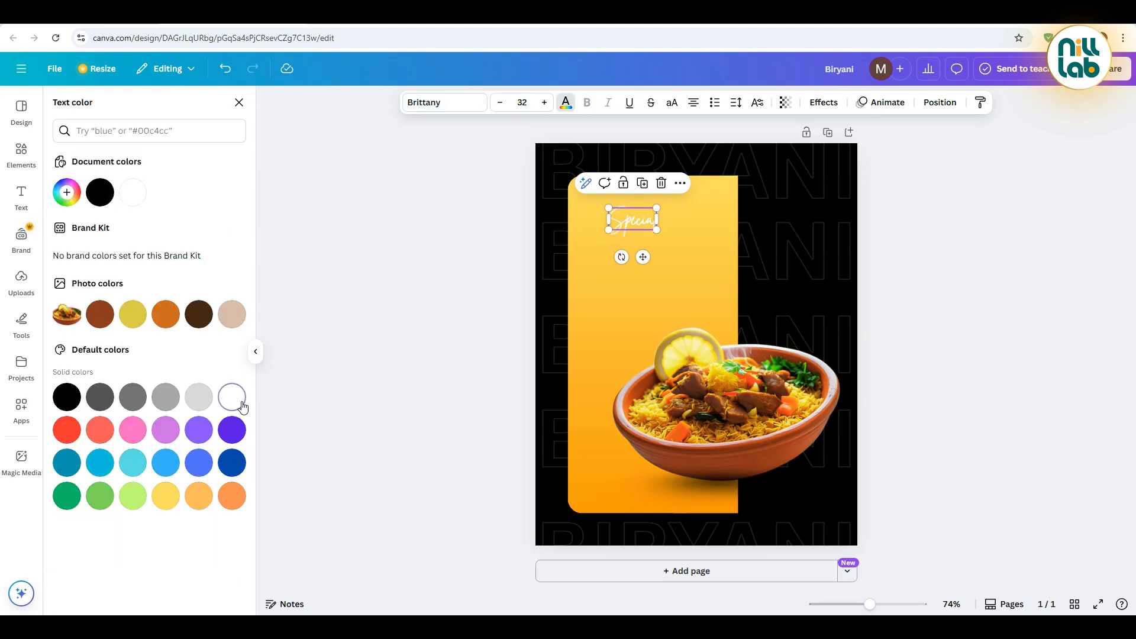
Left-align the "Special" text and enlarge it to size 62.5 near the panel's upper left corner
mouse_move(657, 230)
left_mouse_down()
mouse_move(736, 267)
mouse_move(654, 236)
mouse_move(658, 221)
left_mouse_up()
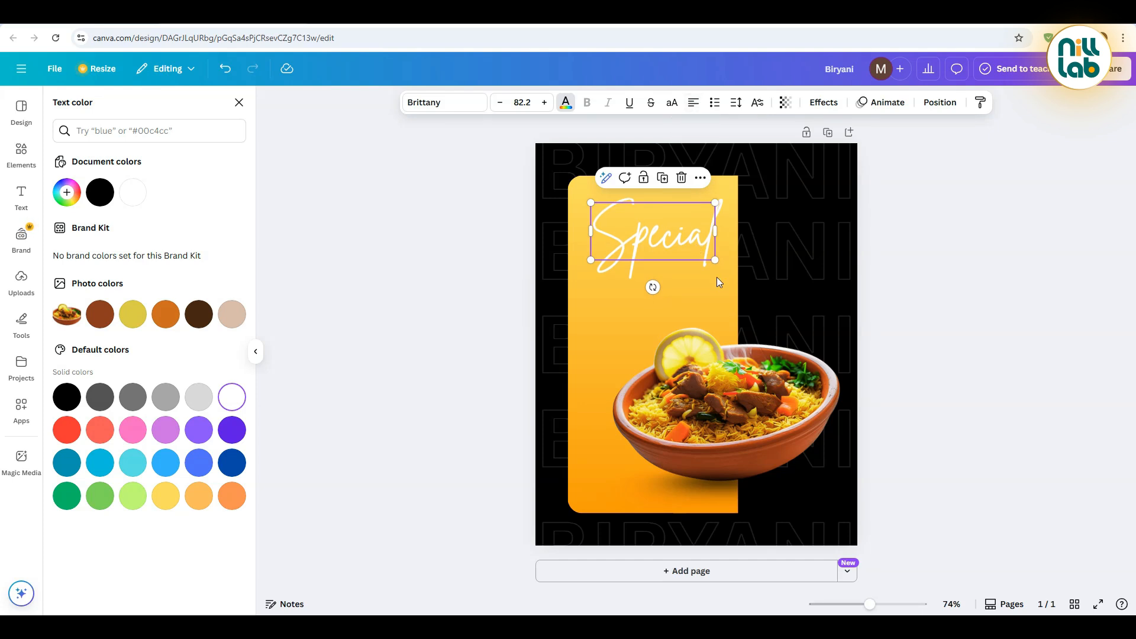
left_click_drag(715, 261, 635, 228)
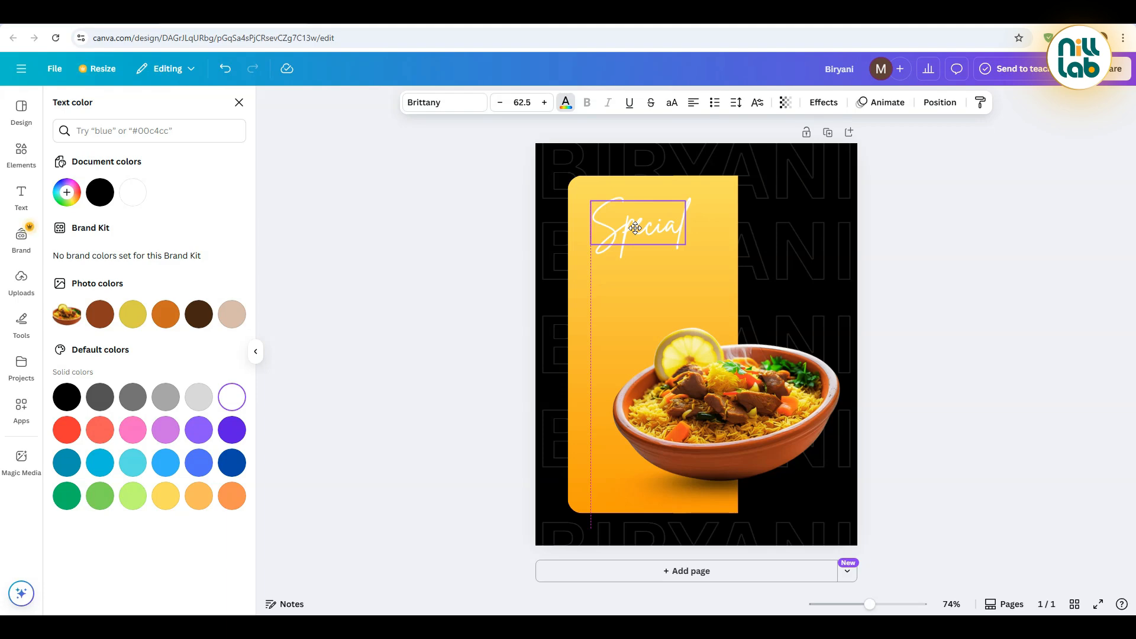
left_click(491, 300)
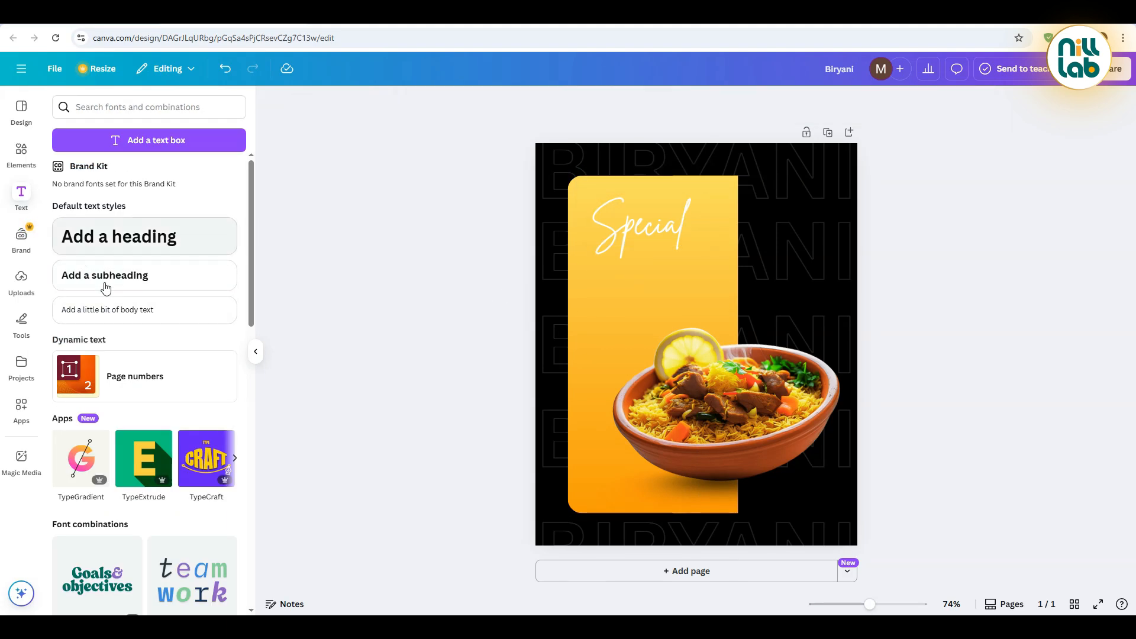
Add a two-line subheading reading "Mutton biryani" and move it below the "Special" text
left_click(119, 287)
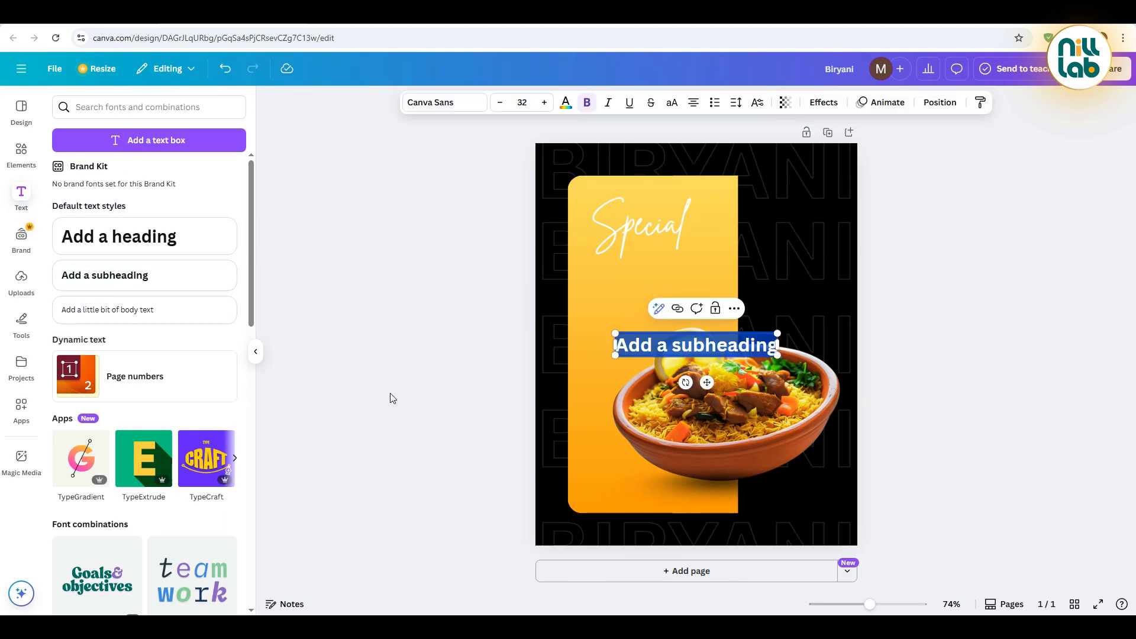
type("Mutton")
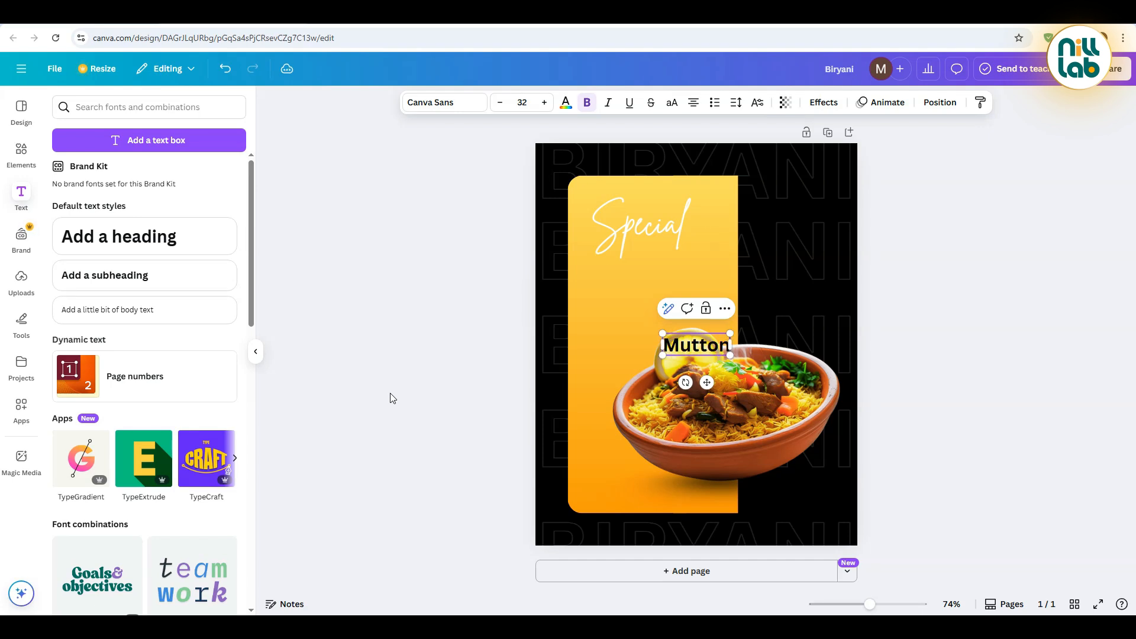
key("Return")
type("biryani")
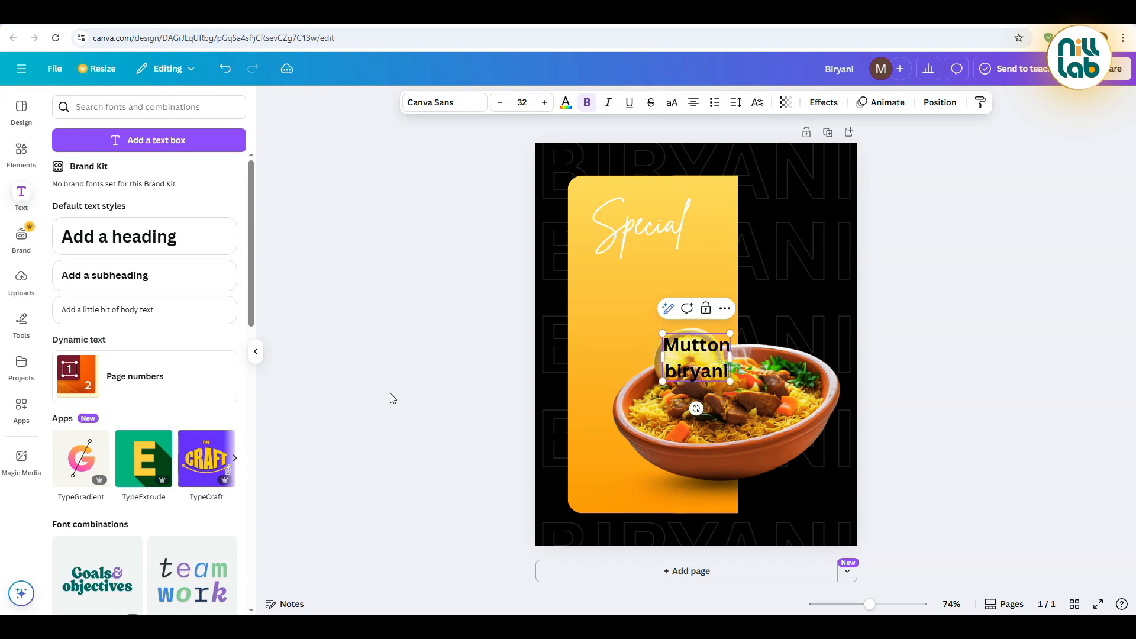
left_click(516, 347)
left_click_drag(704, 351, 632, 293)
Set the "Mutton biryani" text to the Norwester font in uppercase
left_click(438, 102)
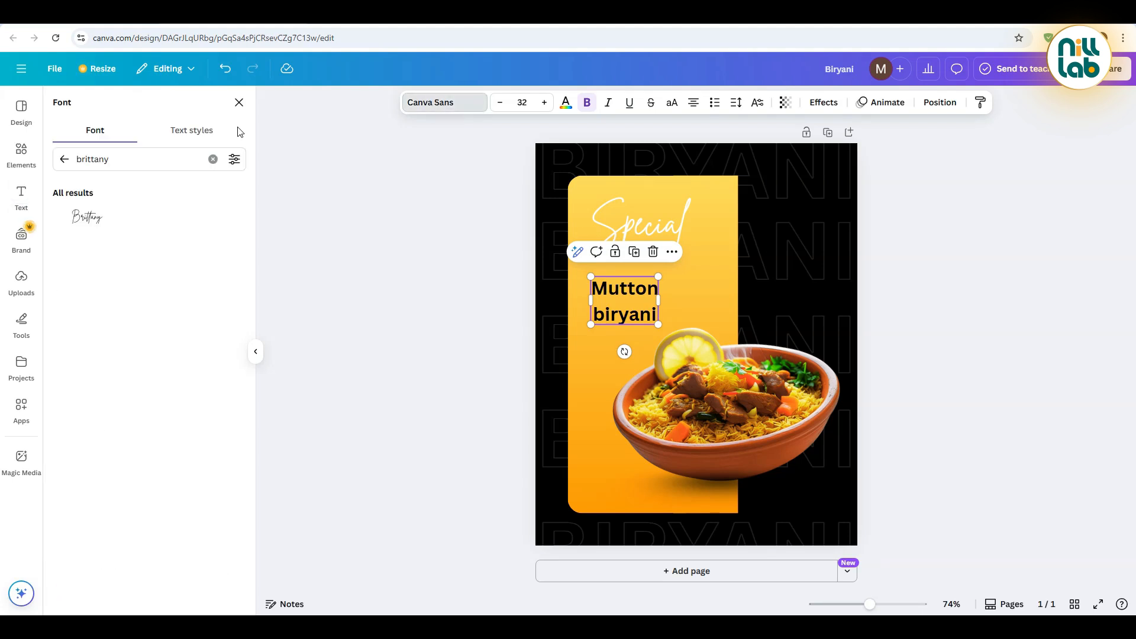
left_click_drag(136, 159, 64, 162)
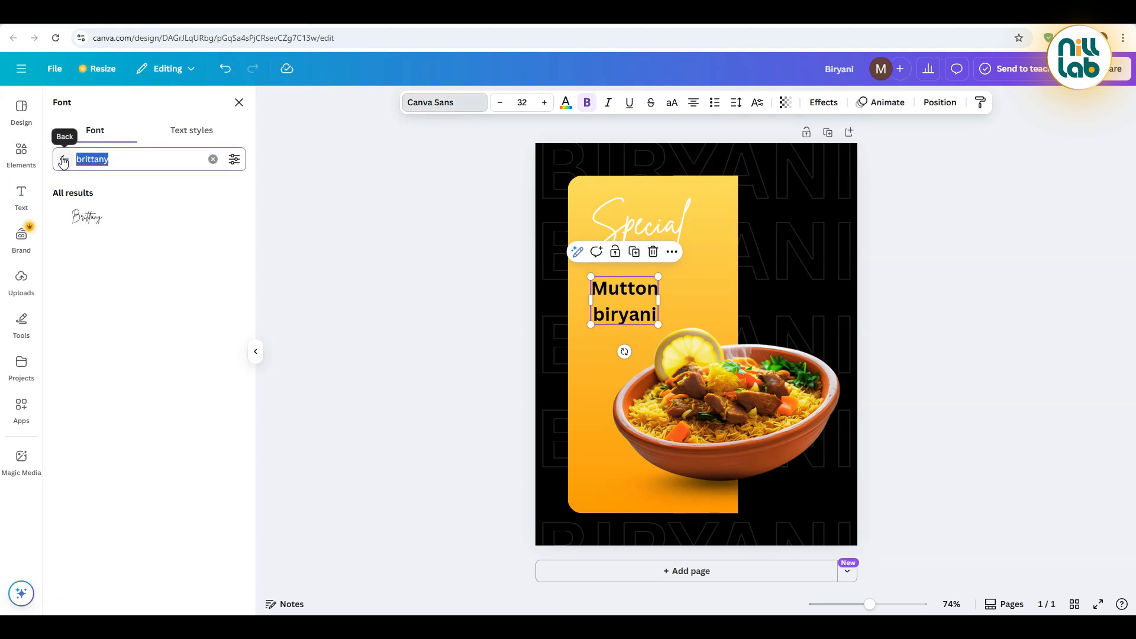
type("norwester")
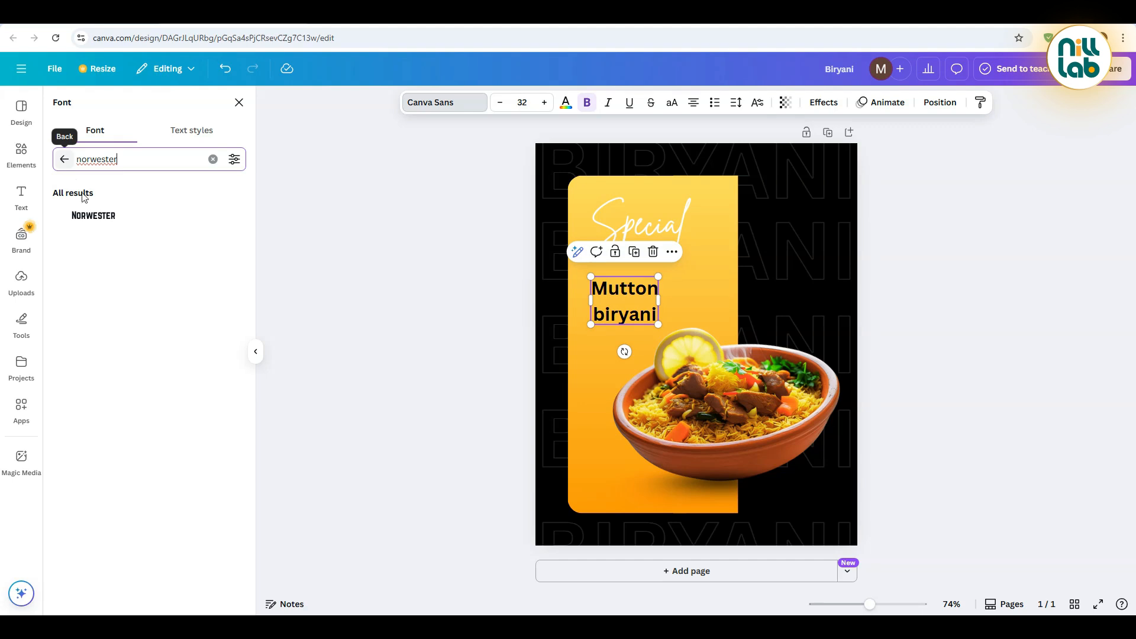
left_click(103, 217)
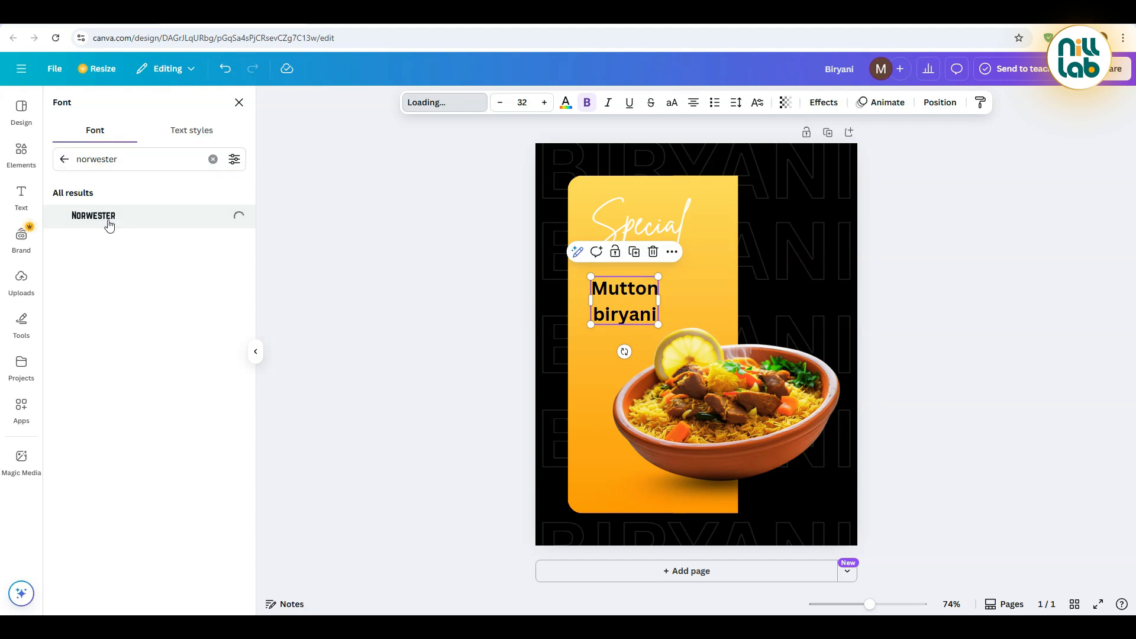
left_click(678, 105)
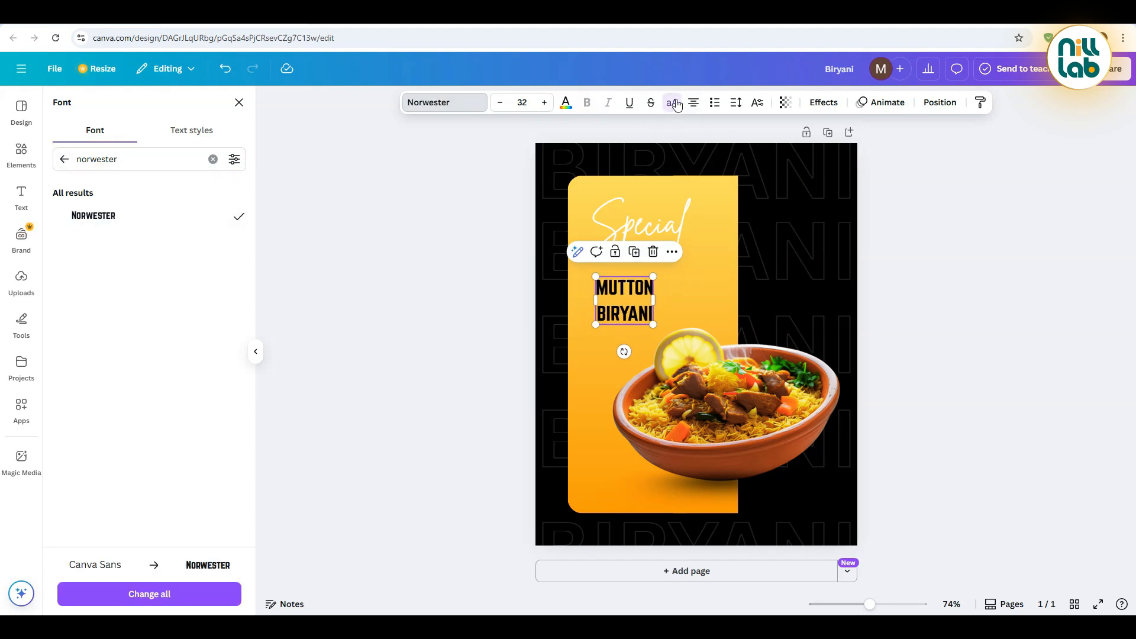
Reduce the line spacing of the "Mutton biryani" text to 1
left_click(757, 104)
left_click(755, 105)
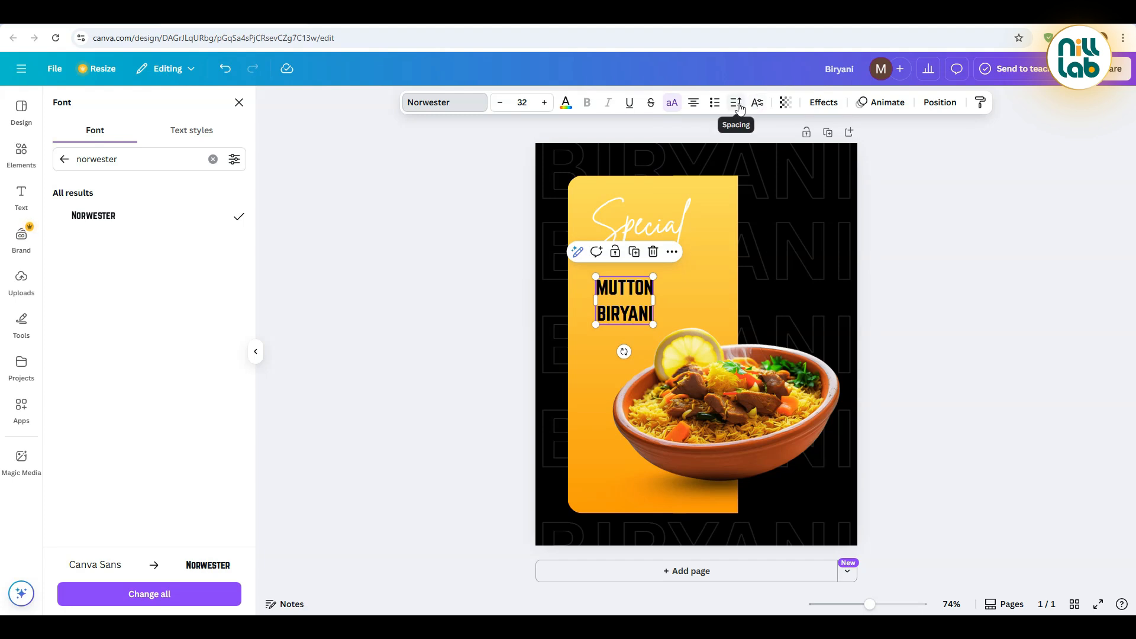
left_click(737, 105)
left_click_drag(716, 191, 700, 191)
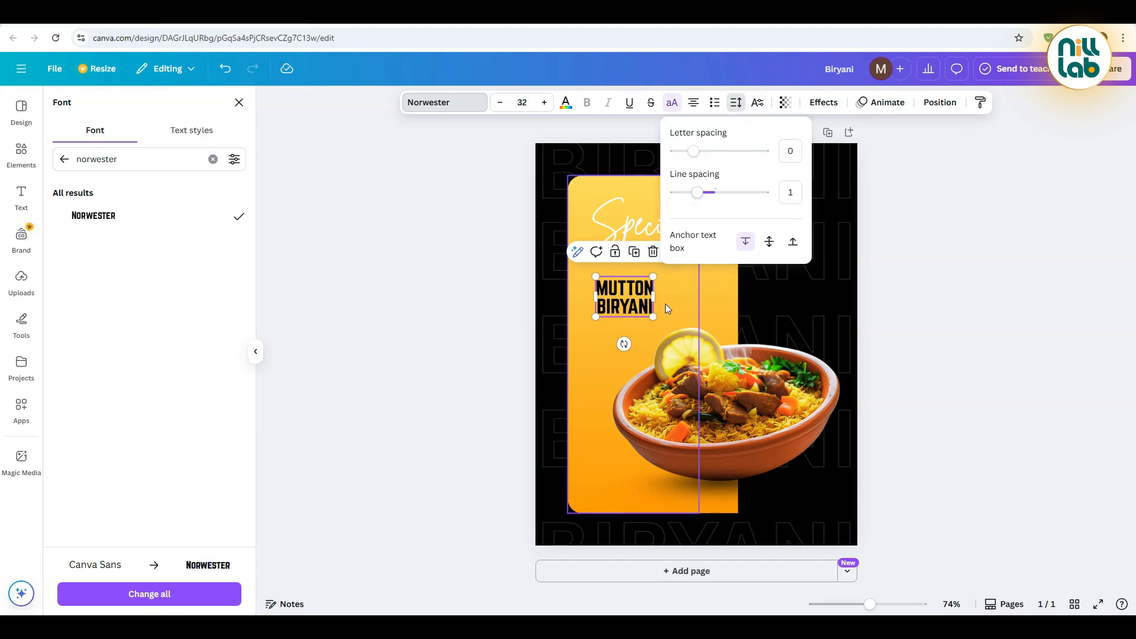
left_click(487, 414)
Left-align the "Mutton biryani" text, enlarge it to size 73.3 and line it up directly under "Special"
left_click_drag(653, 318, 728, 350)
left_click_drag(687, 319, 624, 313)
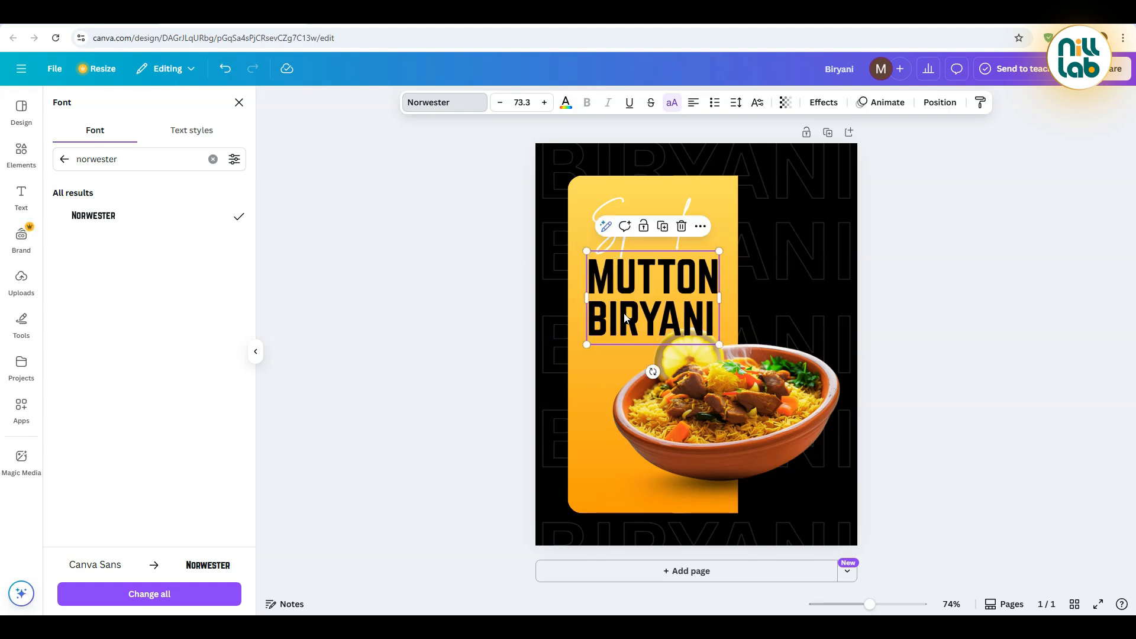
left_click(431, 291)
Move the "Mutton biryani" text layer directly below the bowl image in the layer order
left_click(651, 284)
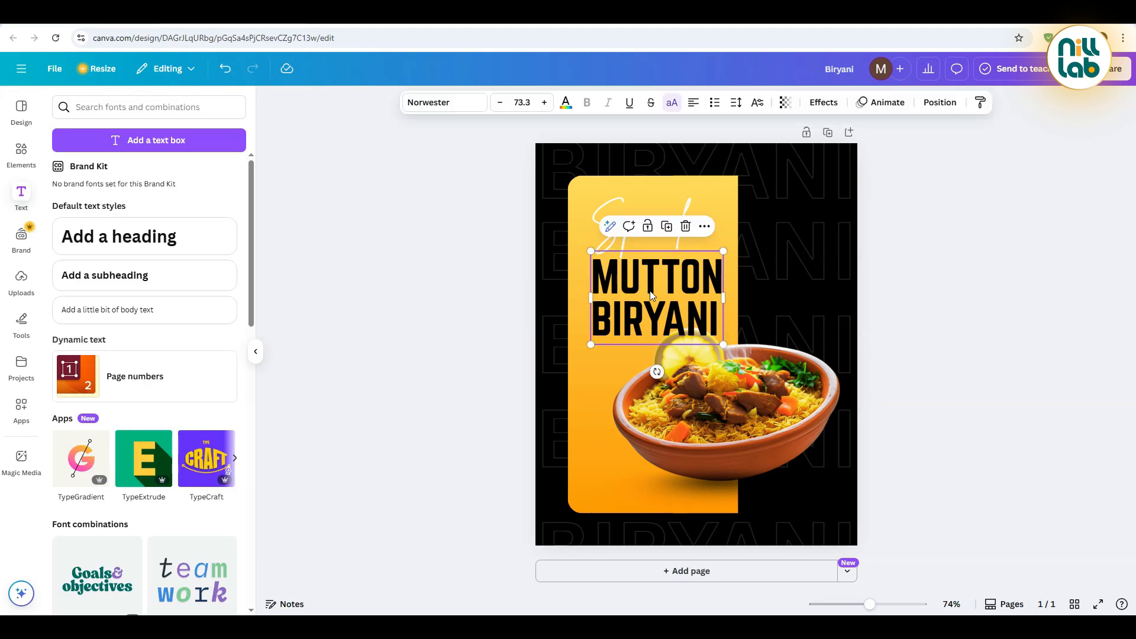
left_click(939, 102)
left_click(199, 131)
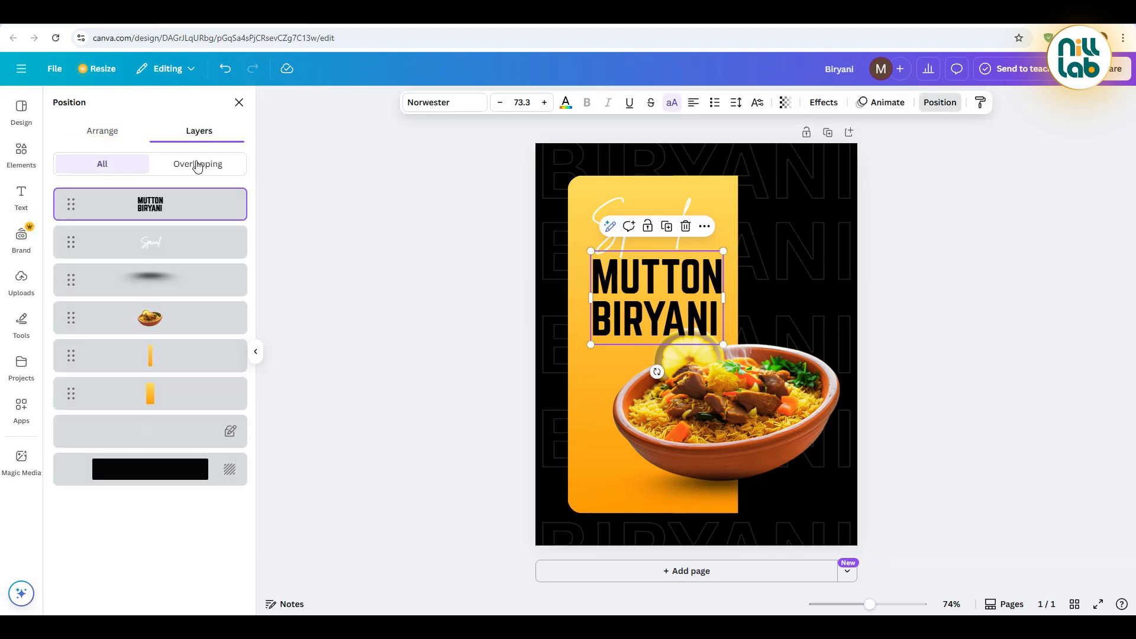
left_click_drag(175, 204, 251, 336)
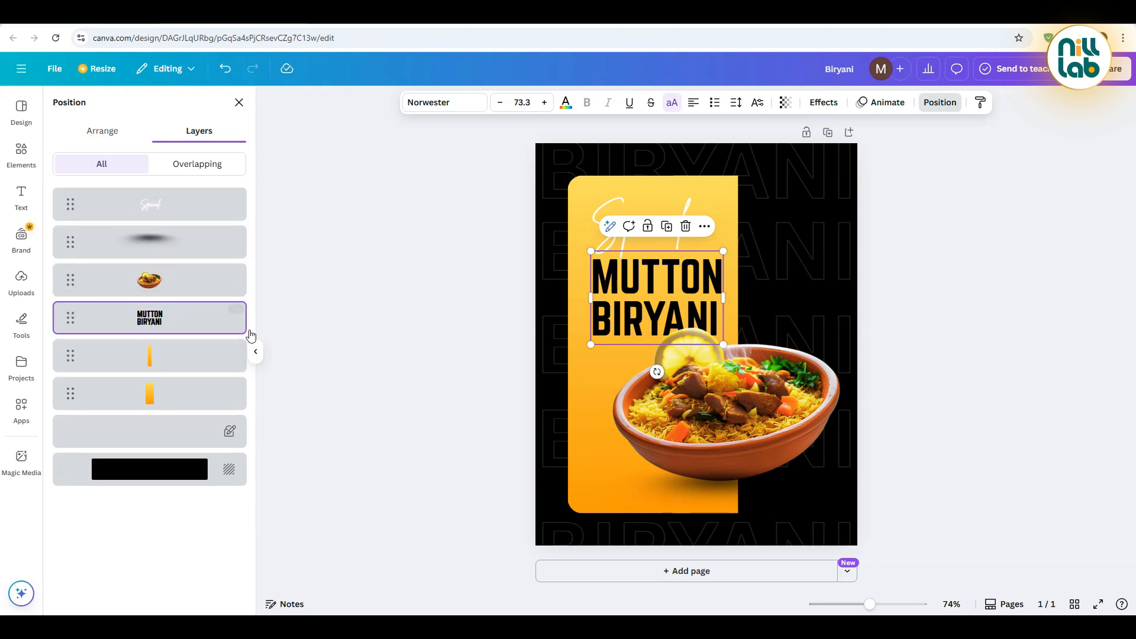
left_click(485, 302)
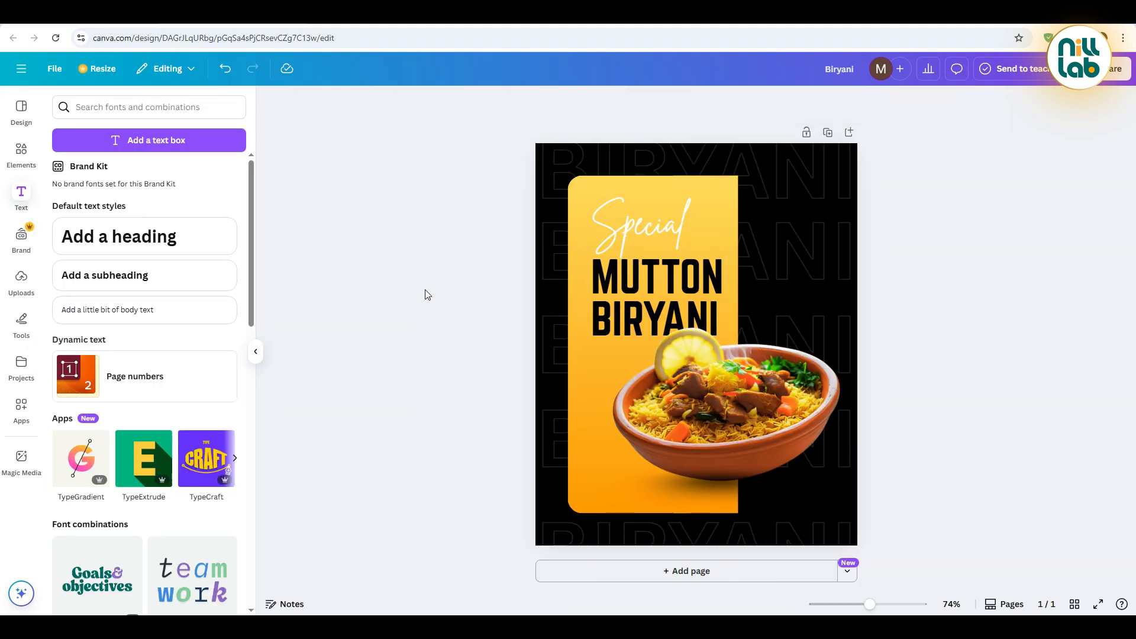
Duplicate the "Special" text to the lower part of the yellow panel and change the copy to "Order Now"
left_click(658, 226)
left_click(647, 176)
left_click_drag(639, 235, 620, 472)
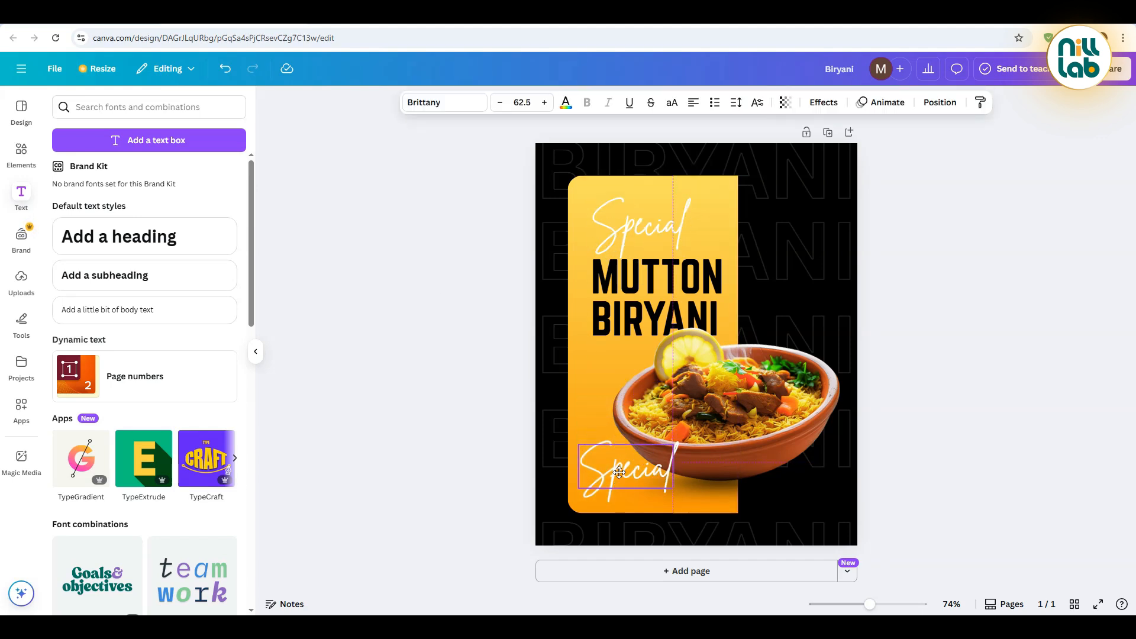
double_click(620, 473)
type("Order Now")
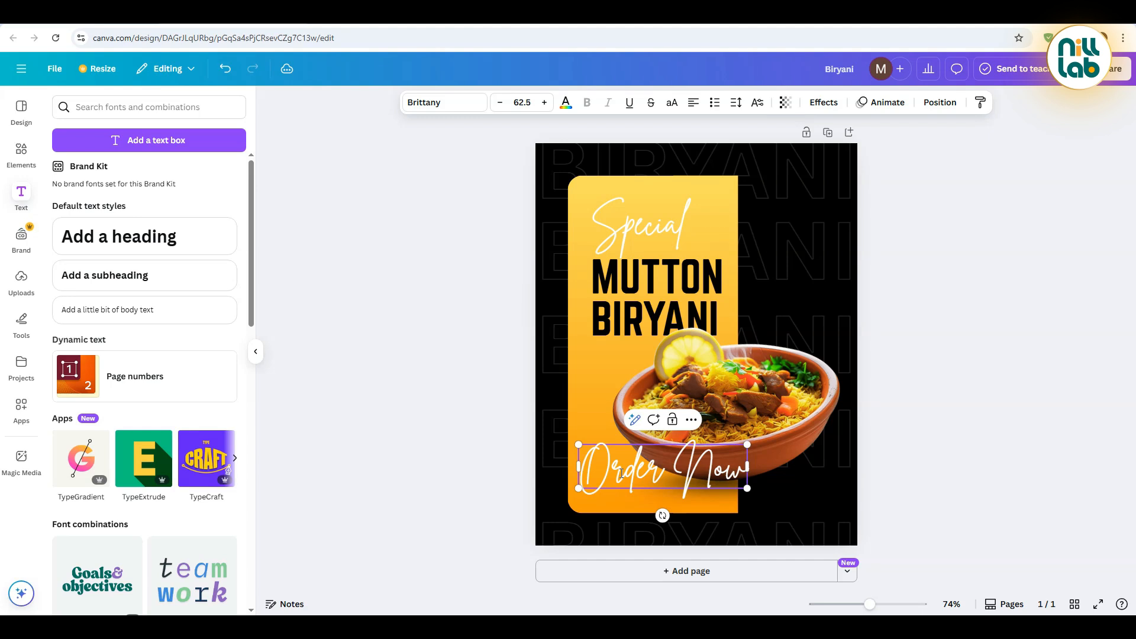
left_click(507, 363)
Shrink the "Order Now" text to size 25 and place it near the panel's bottom, left-aligned with the title
left_click(740, 461)
left_click_drag(748, 446, 617, 480)
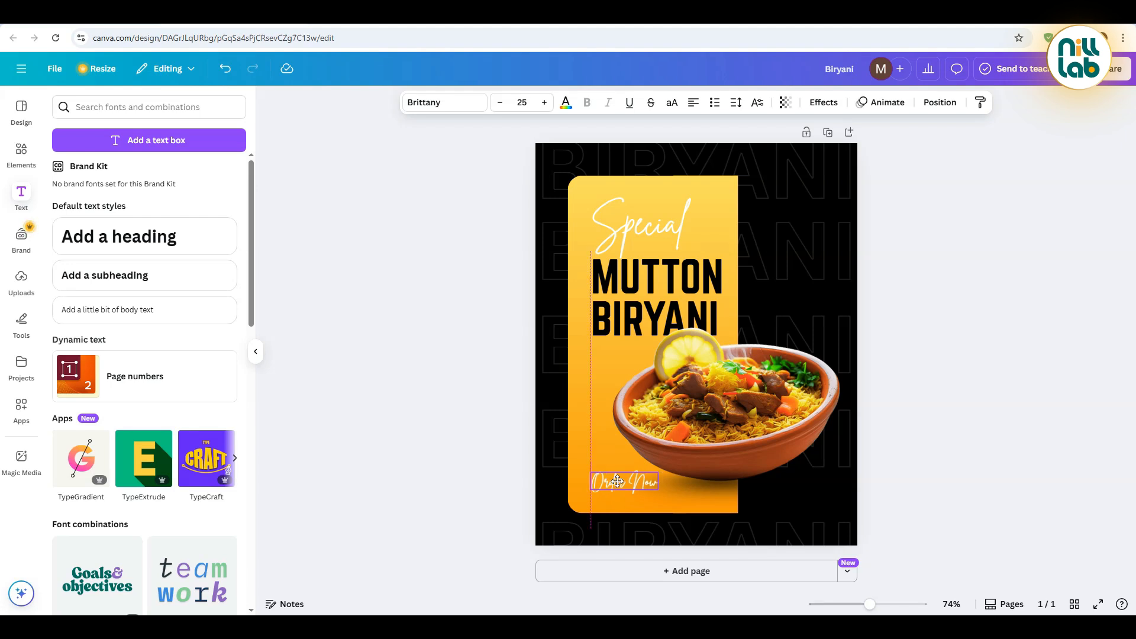
left_click(960, 398)
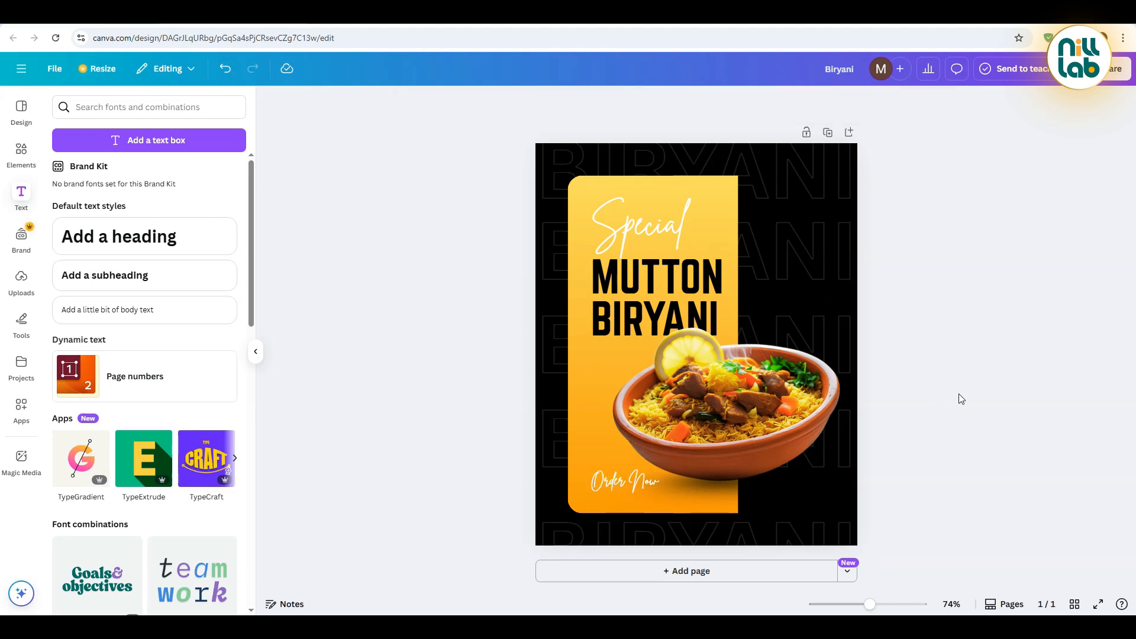
Add a subheading reading "Call now" and place it near the yellow panel's lower-right corner
left_click(127, 274)
type("Call now")
left_click(454, 370)
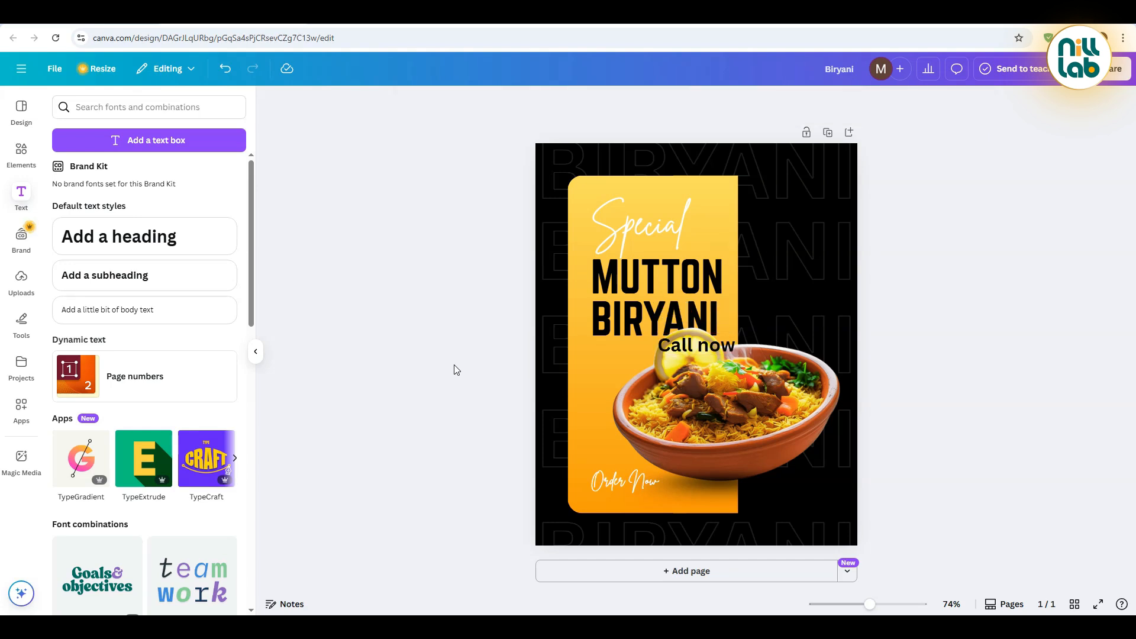
left_click_drag(707, 346, 699, 489)
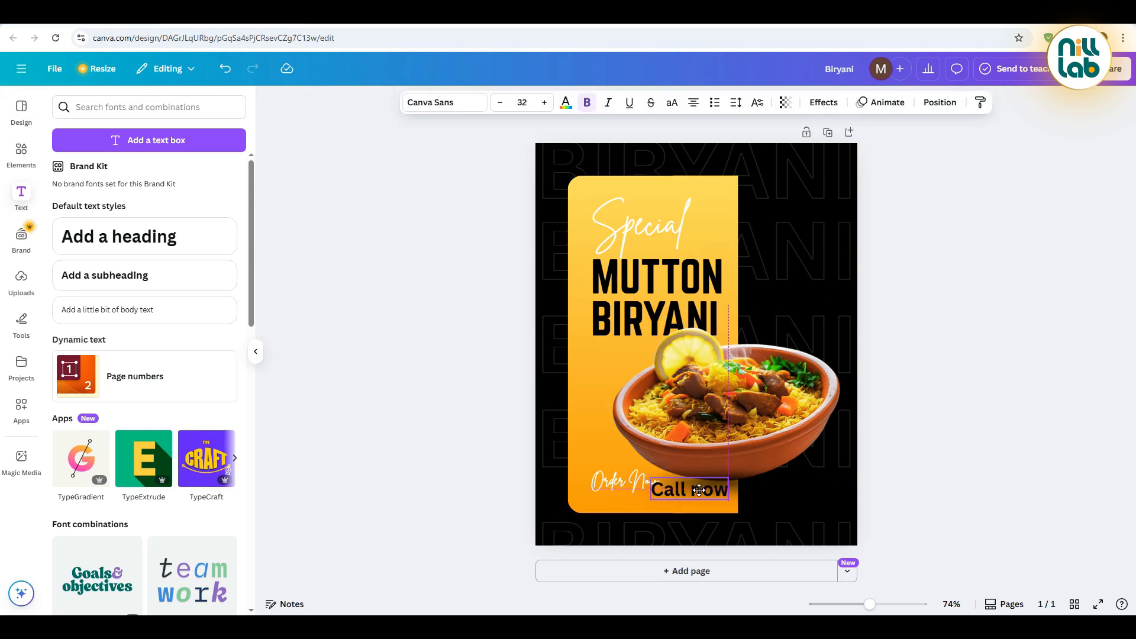
Set the "Call now" text to Montserrat SemiBold and shrink it to size 17.6
left_click(444, 102)
type("norwester")
key("ctrl+a")
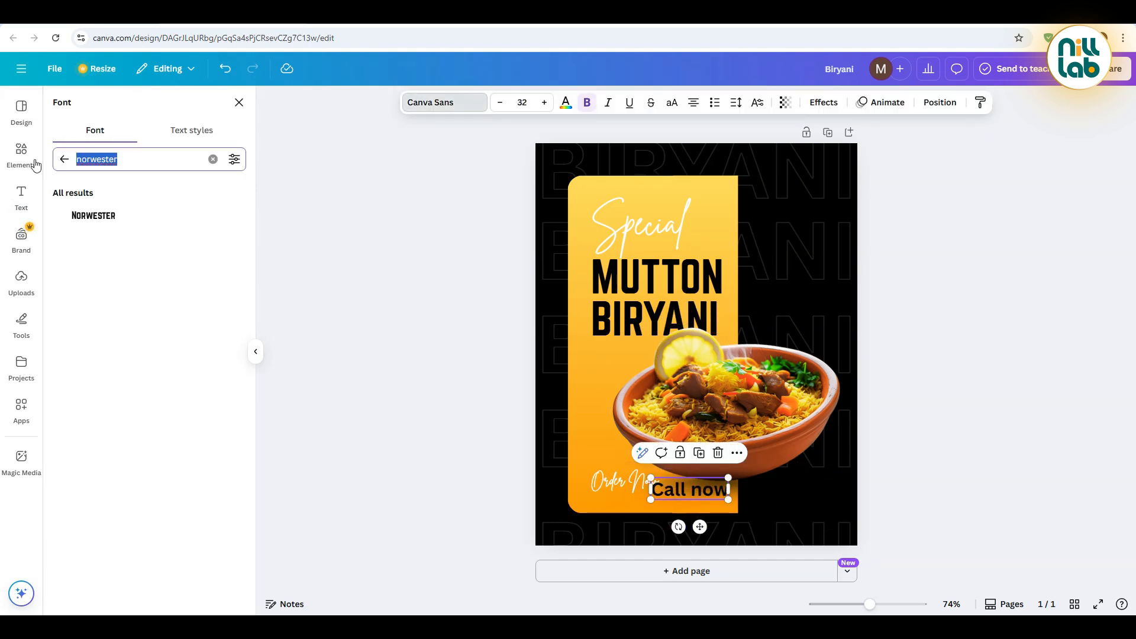
type("montserrat")
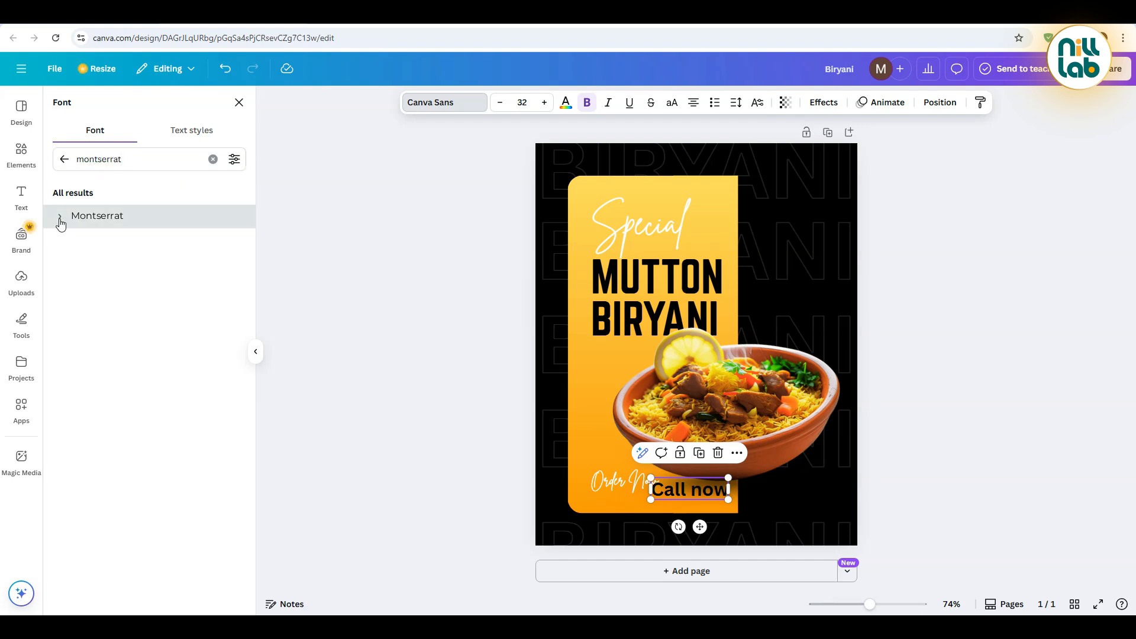
left_click(59, 216)
left_click(137, 363)
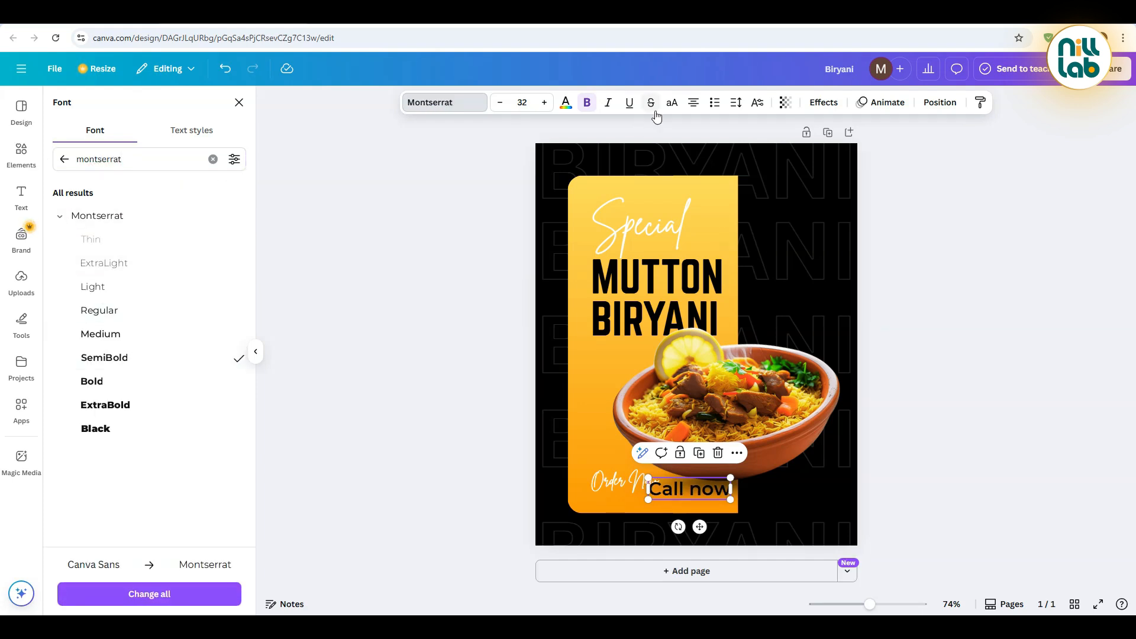
left_click_drag(648, 478, 685, 487)
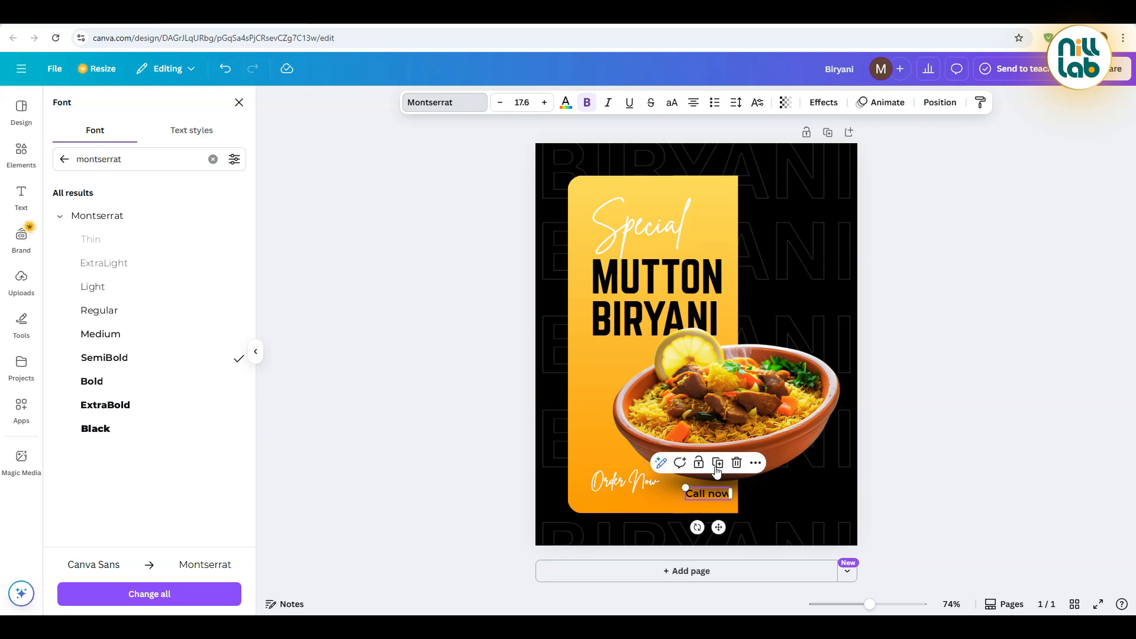
Duplicate the "Call now" text, replace the copy's wording with the contact phone number and place it just below
left_click(718, 463)
left_click_drag(726, 532, 718, 531)
double_click(715, 501)
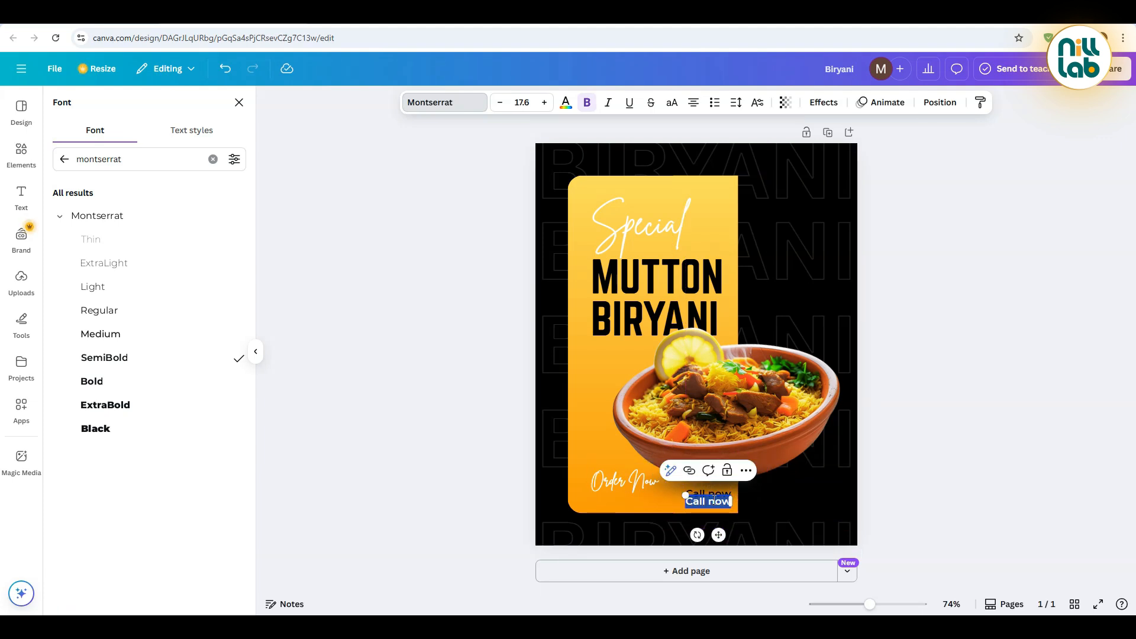
key("BackSpace")
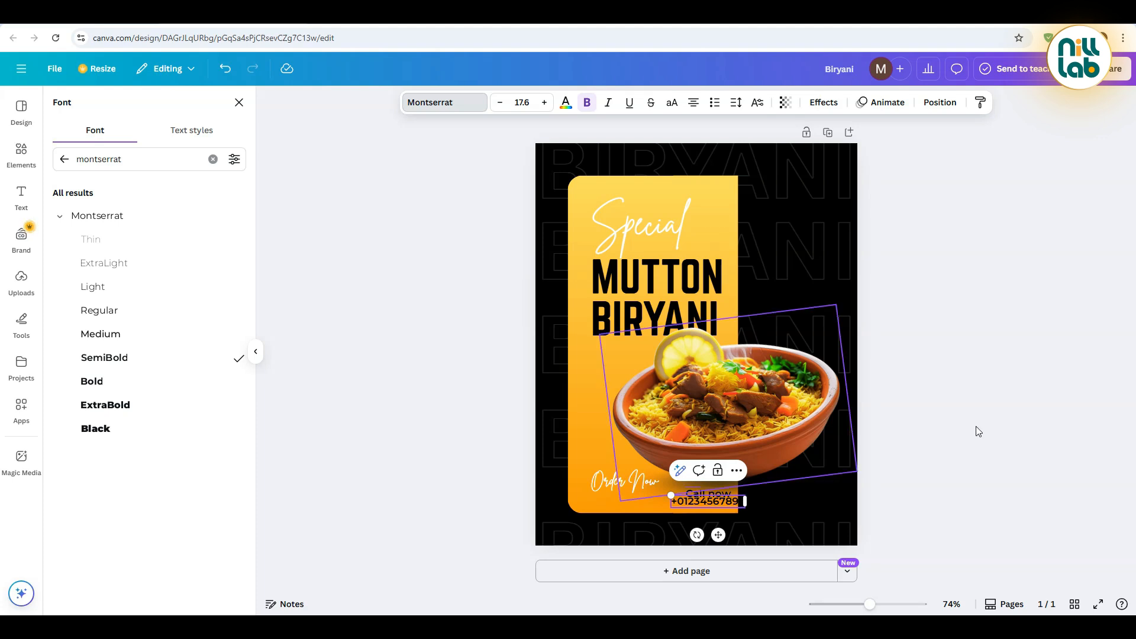
left_click(901, 562)
left_click_drag(728, 502, 716, 501)
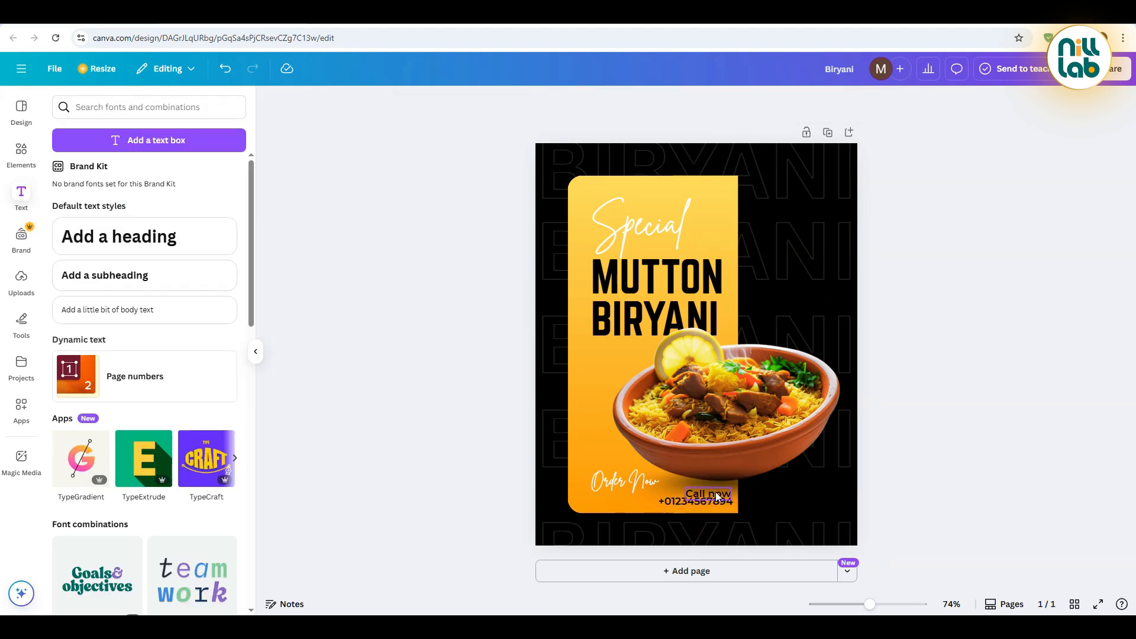
Select the bowl image together with its shadow and nudge both slightly upward
left_click(980, 456)
left_click(743, 485)
left_click(778, 438)
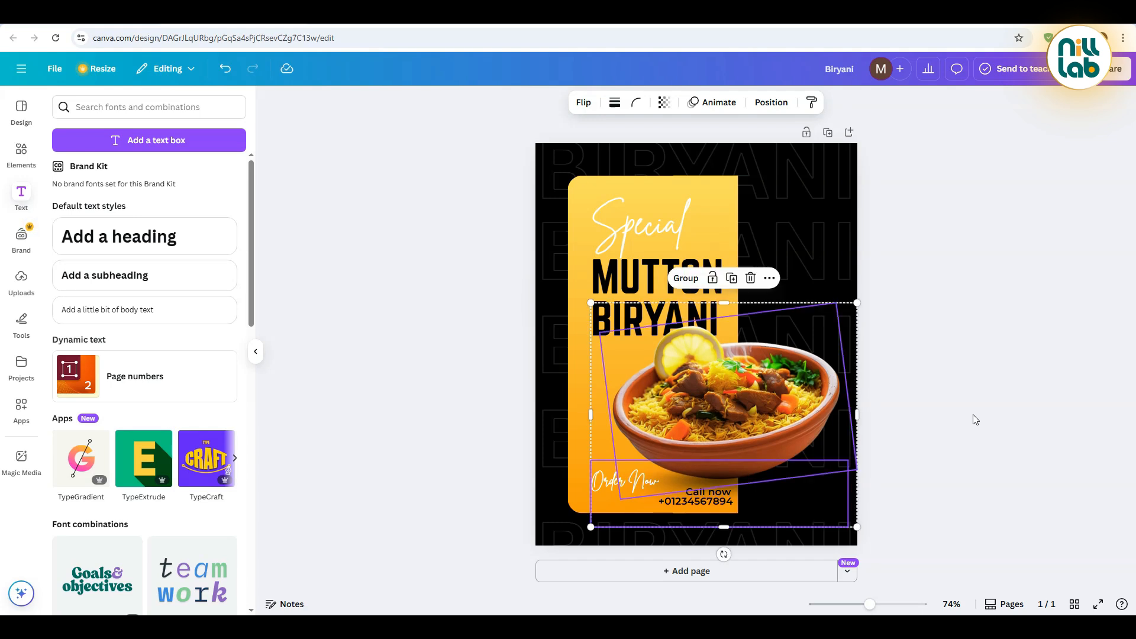
key("Down")
key("Down")
key("Down")
key("Down")
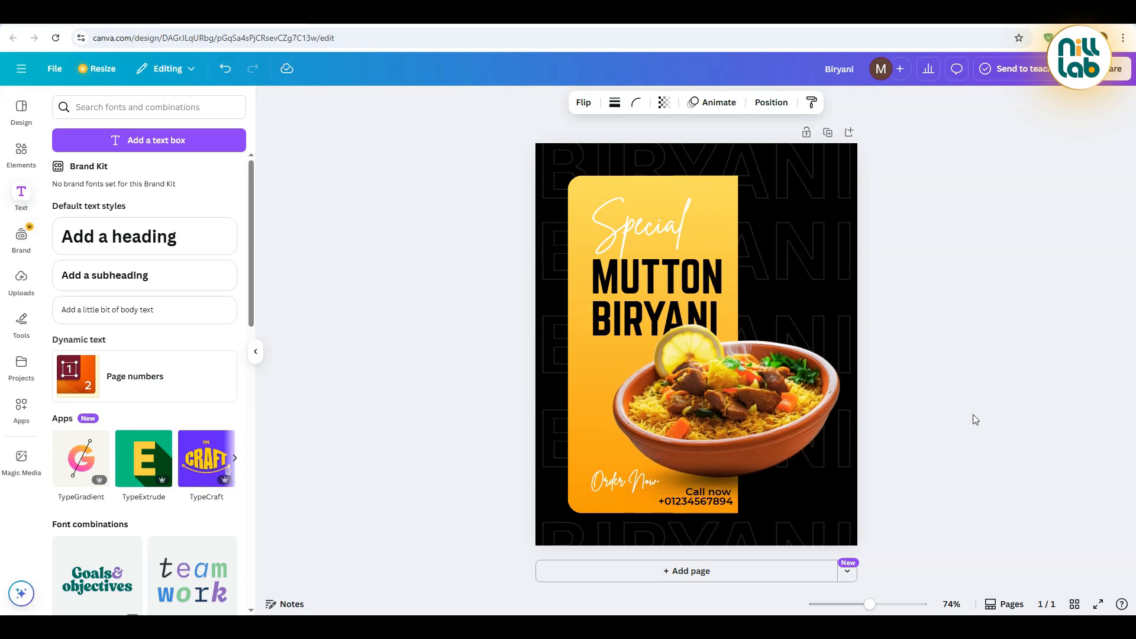
key("Up")
key("Up")
key("Up")
key("Up")
key("Up")
key("Up")
key("Up")
key("Up")
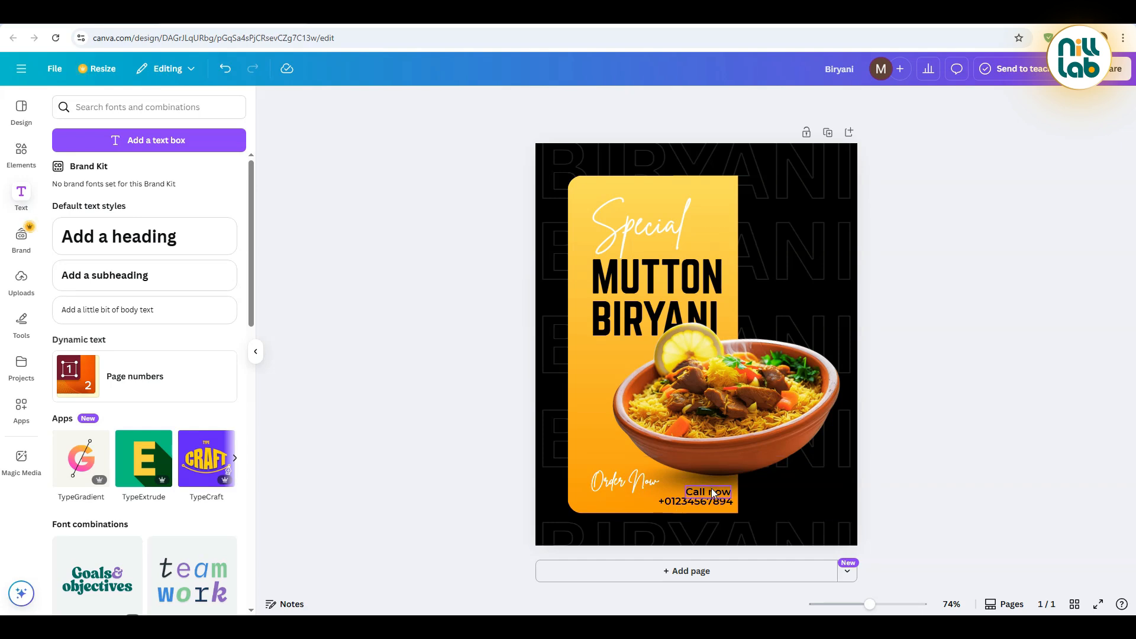
Nudge the call text and phone number slightly upward and capitalize the call text as "Call Now"
left_click(787, 517)
left_click(723, 503)
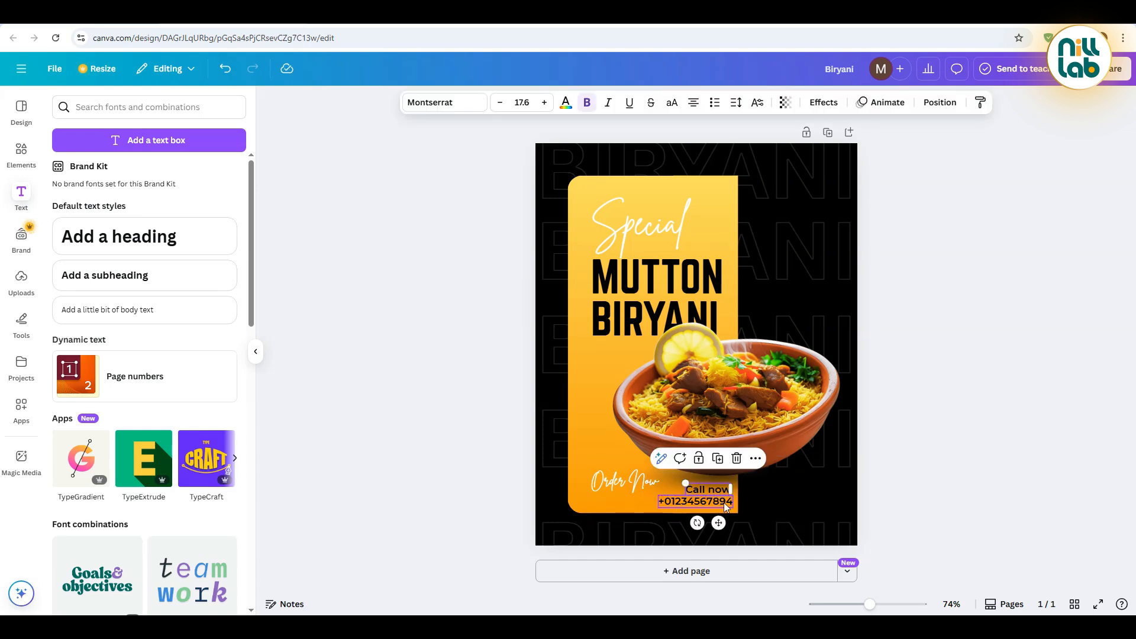
key("Up")
key("Up")
key("Up")
key("Up")
key("Up")
key("Up")
key("Up")
key("Up")
left_click(968, 441)
left_click(712, 491)
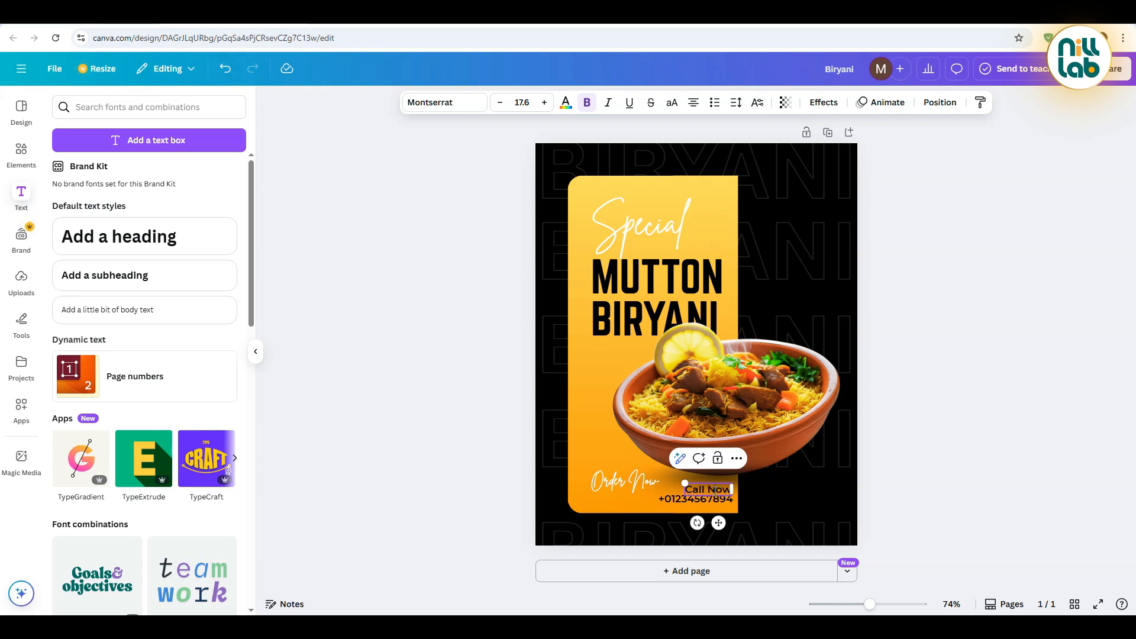
left_click(888, 464)
Select the "Mutton Biryani" and "Special" texts together and nudge them upward on the panel
left_click(676, 273)
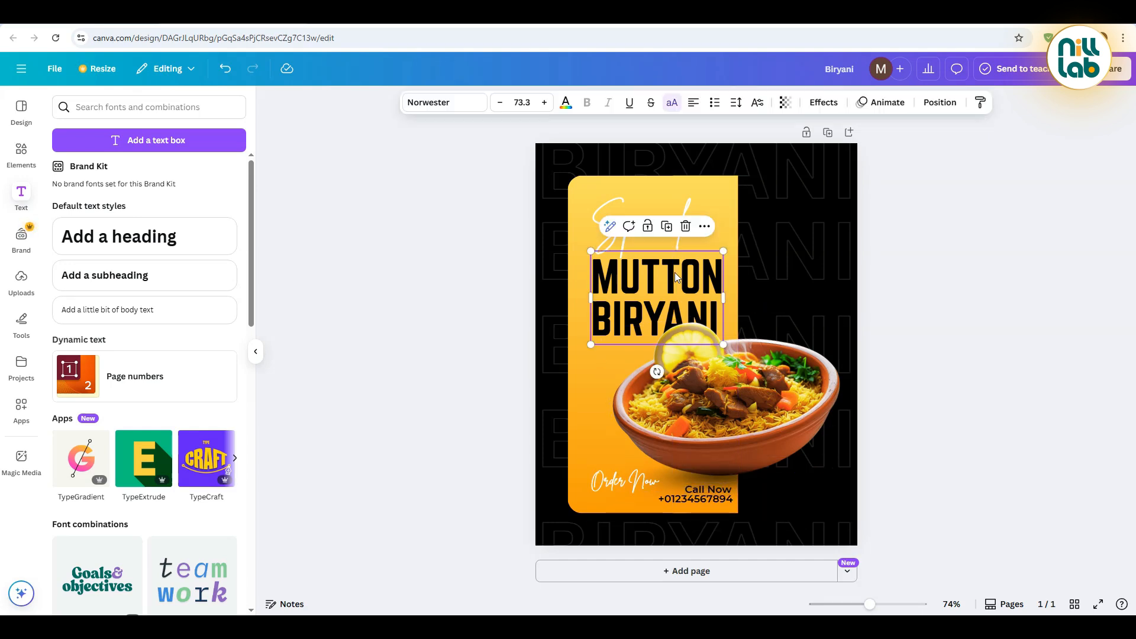
left_click(596, 212, "shift")
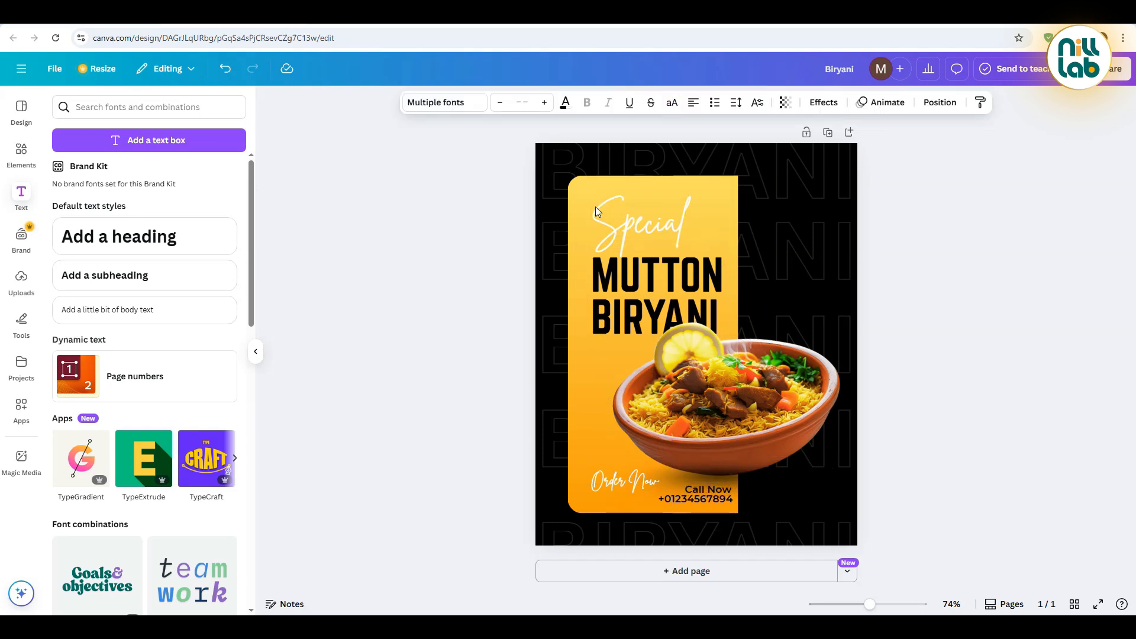
left_click(438, 286)
Search the element library for "lemon leaf" and show only photos
left_click(22, 153)
left_click(111, 107)
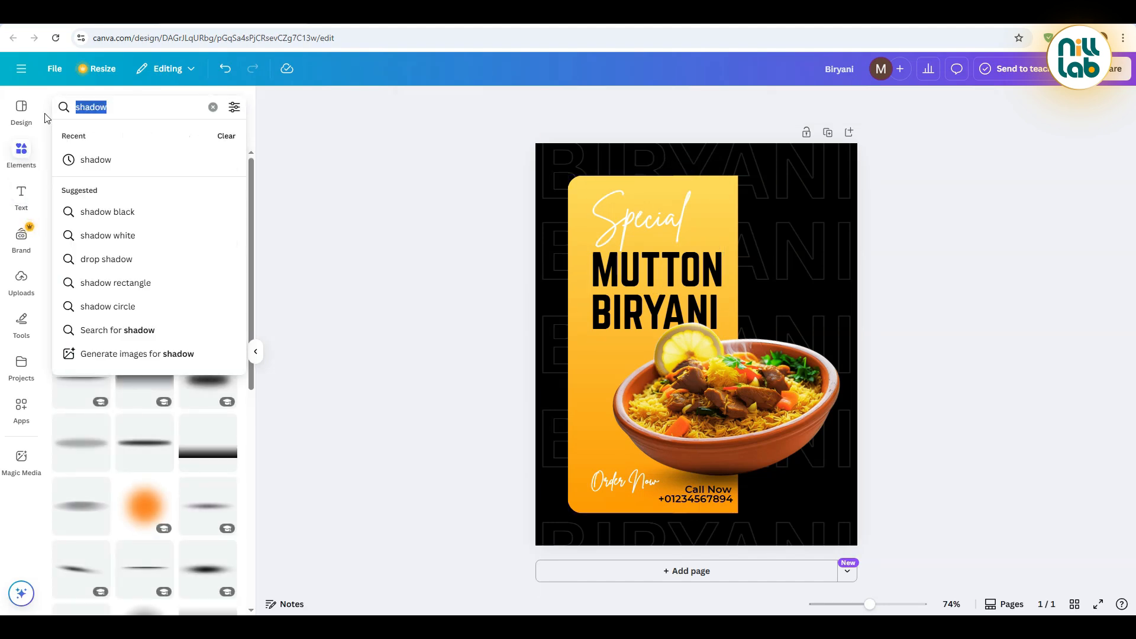
type("lemon leaf")
key("Return")
left_click(127, 144)
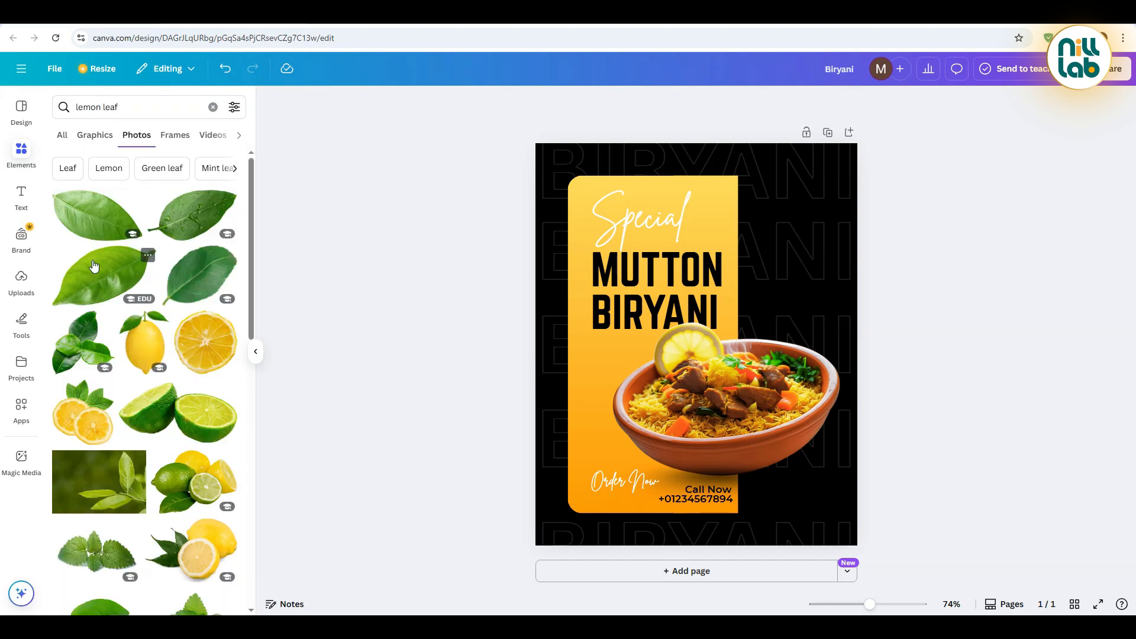
Insert the bright green leaf photo, shrink it, and place it tilted just beneath the start of "BIRYANI"
left_click(94, 267)
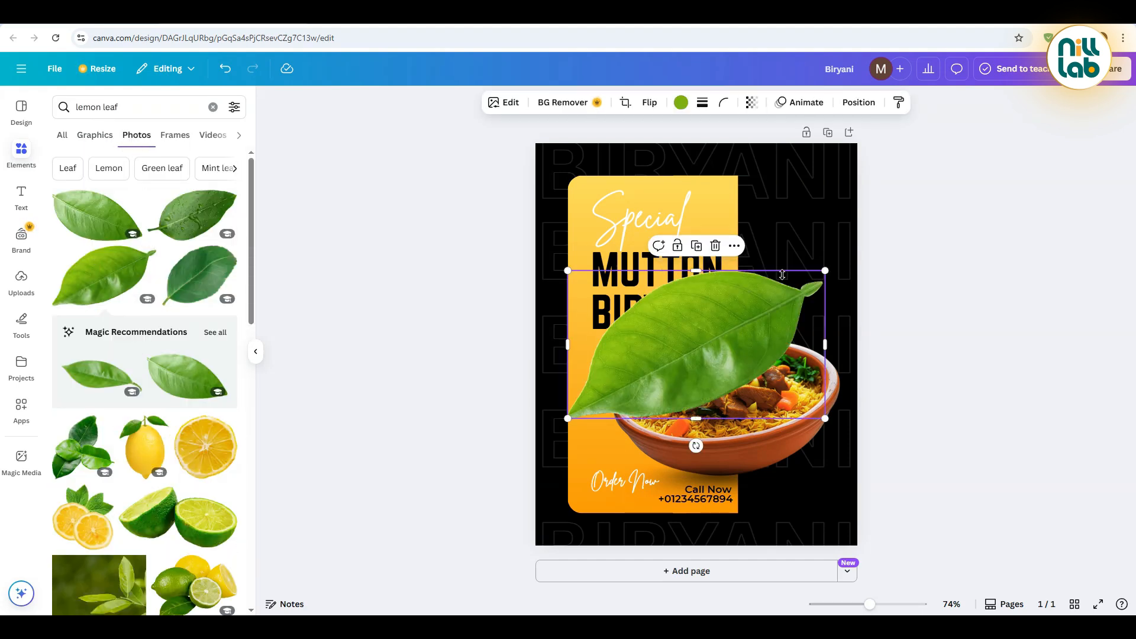
left_click_drag(825, 270, 602, 388)
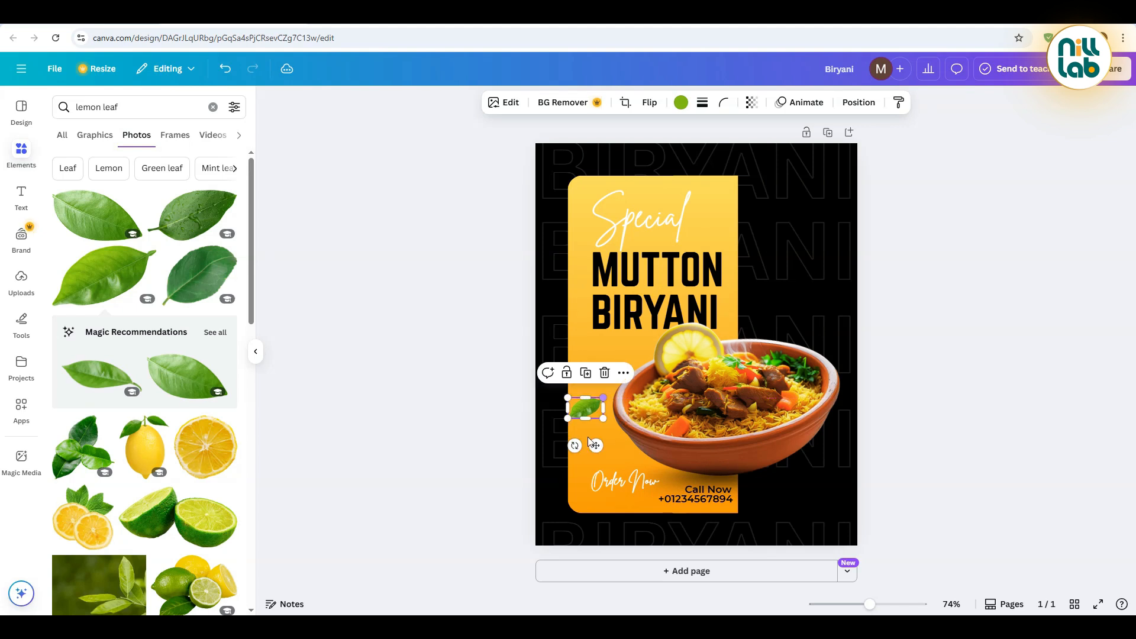
left_click_drag(573, 446, 634, 368)
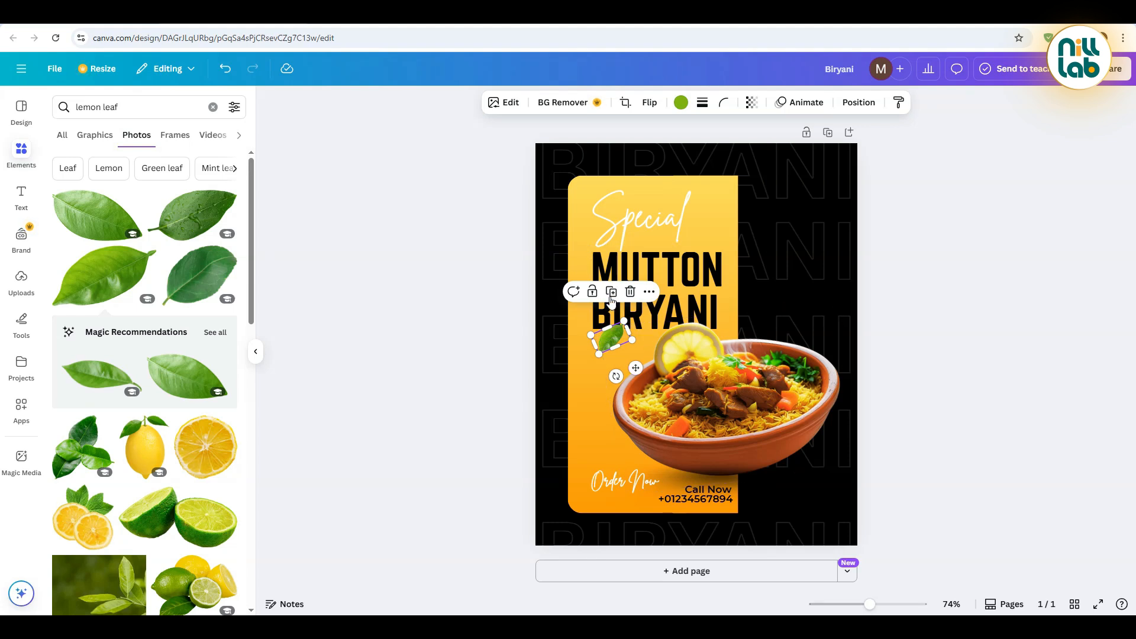
Duplicate the leaf onto the yellow panel's upper-right corner, rotated more steeply, and blur the whole copy at intensity 80
left_click_drag(666, 360, 739, 228)
mouse_move(737, 178)
left_mouse_down()
mouse_move(751, 154)
mouse_move(718, 182)
left_mouse_up()
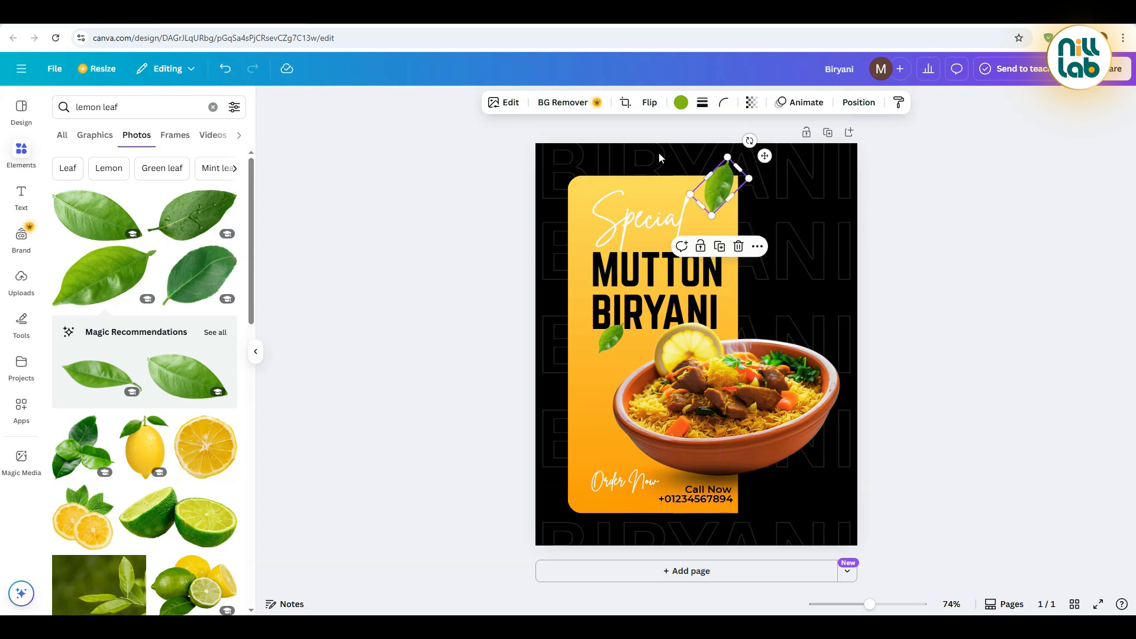
left_click(508, 103)
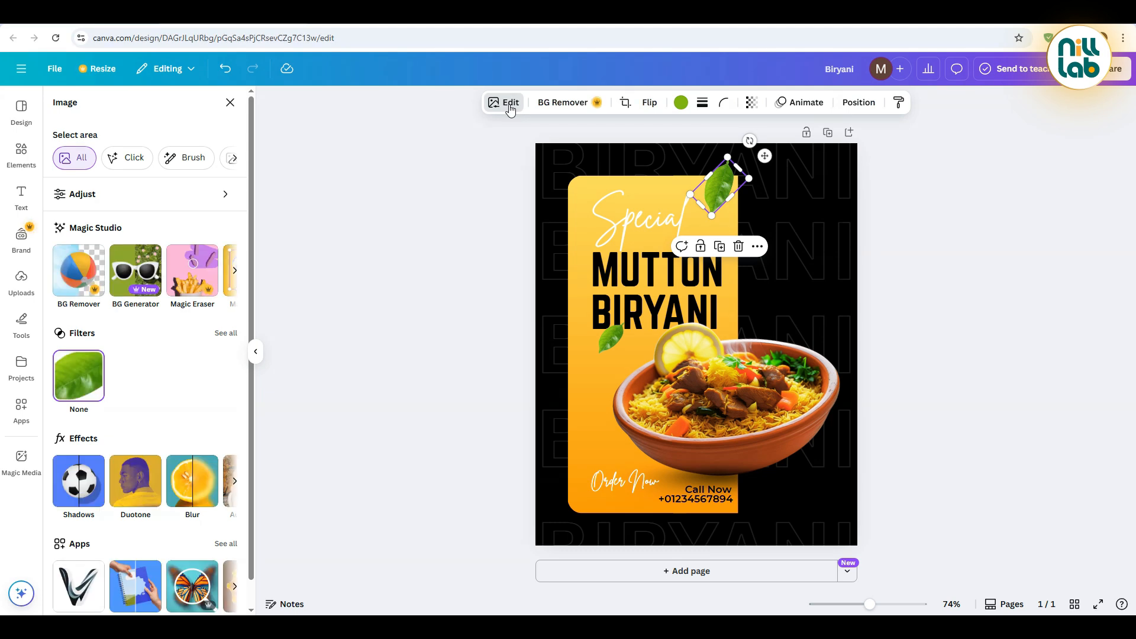
left_click(193, 478)
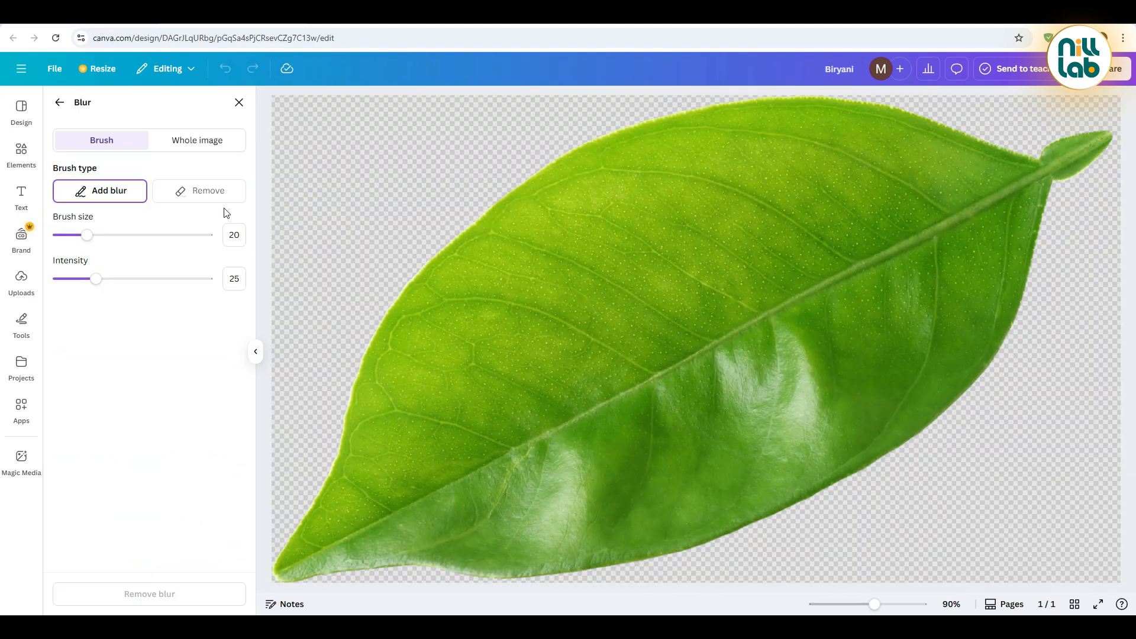
left_click(214, 145)
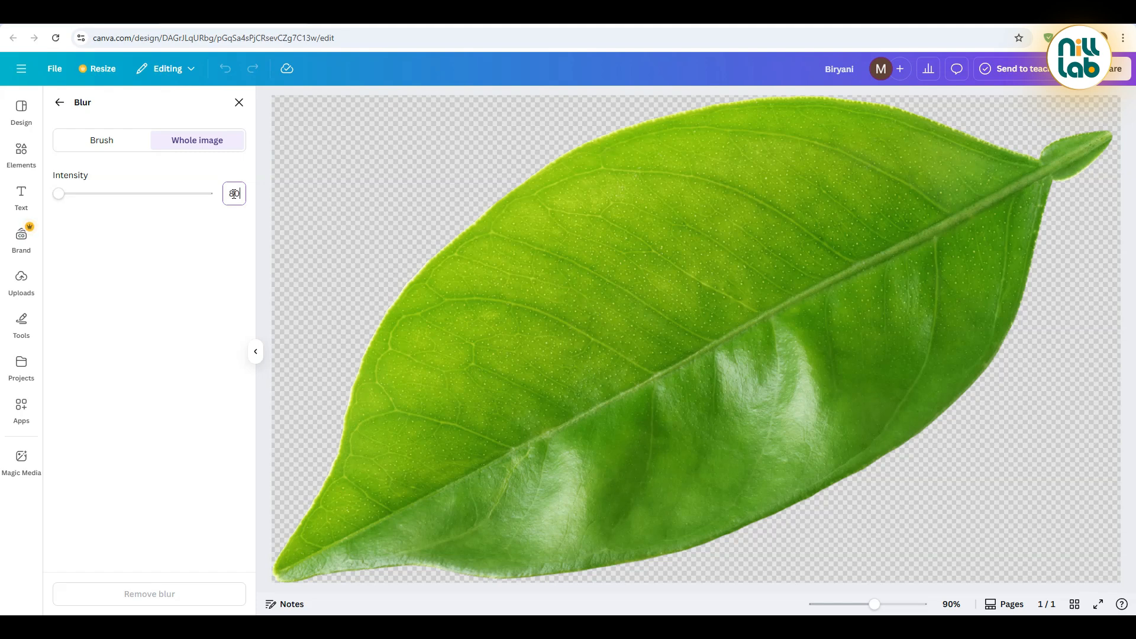
key("Return")
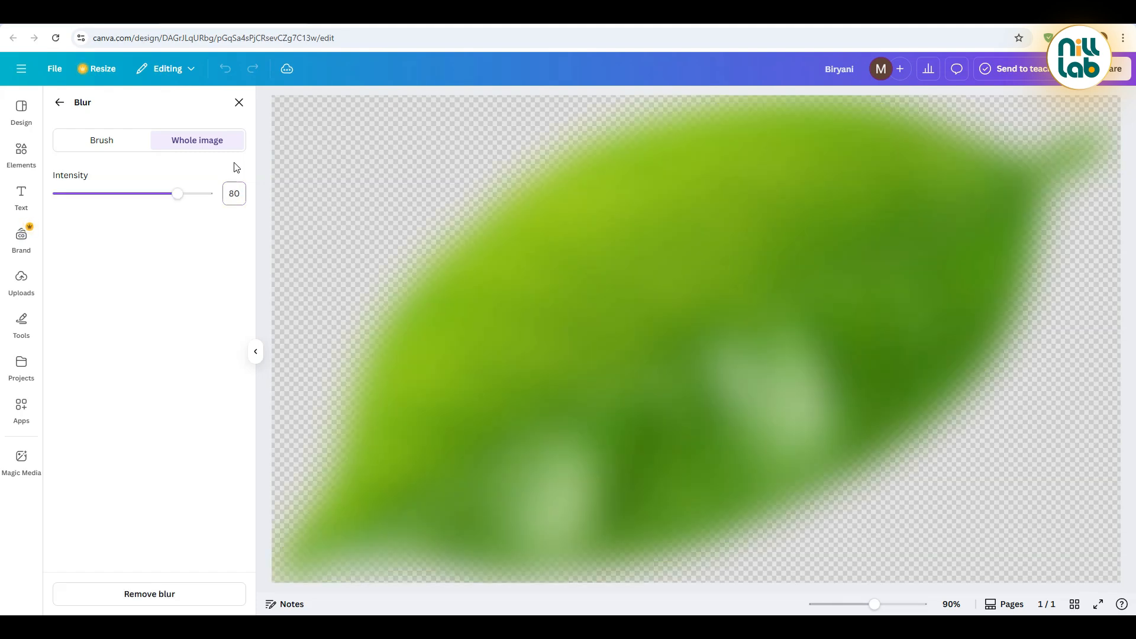
left_click(239, 103)
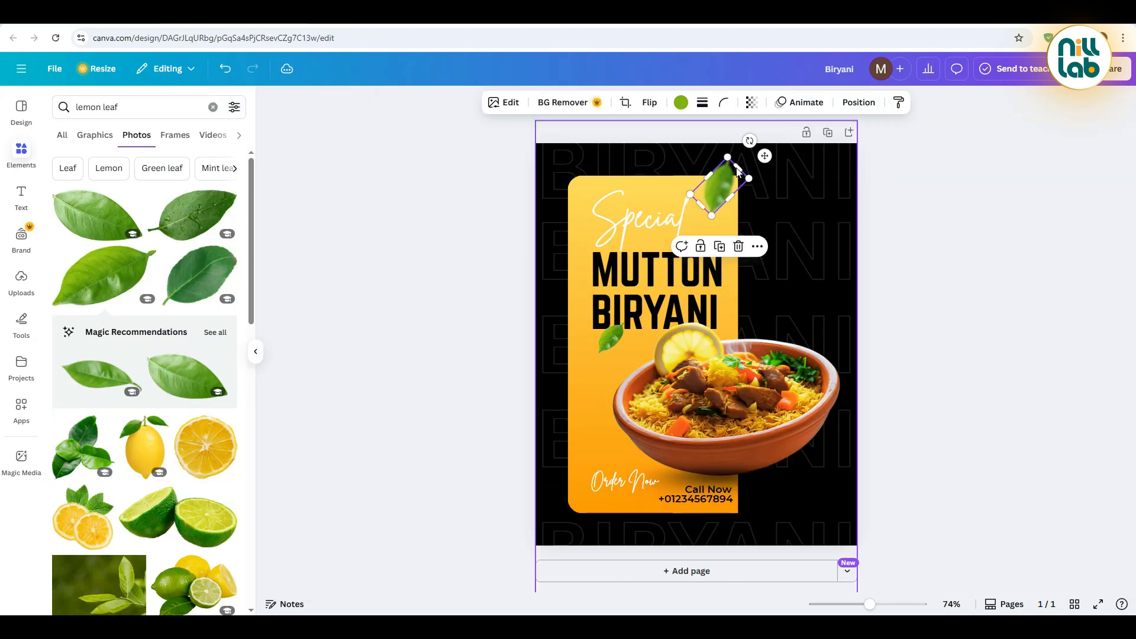
Duplicate the blurred leaf, enlarge and rotate the copy, and place it in the poster's lower-right corner
left_click(719, 247)
left_click_drag(760, 210, 761, 498)
left_click_drag(825, 523, 866, 557)
left_click_drag(832, 520, 846, 514)
left_click_drag(854, 462, 843, 481)
left_click(963, 414)
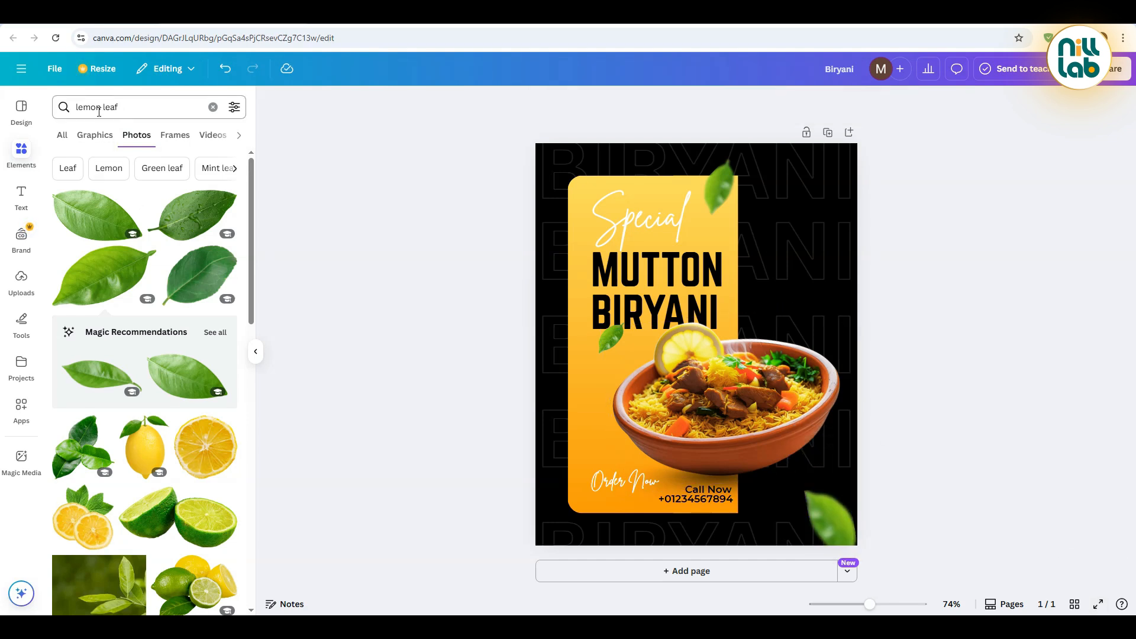
Search the photos for "lemon slice" and insert the photo of two overlapping green slices
left_click_drag(101, 110, 123, 111)
key("BackSpace")
type("slice")
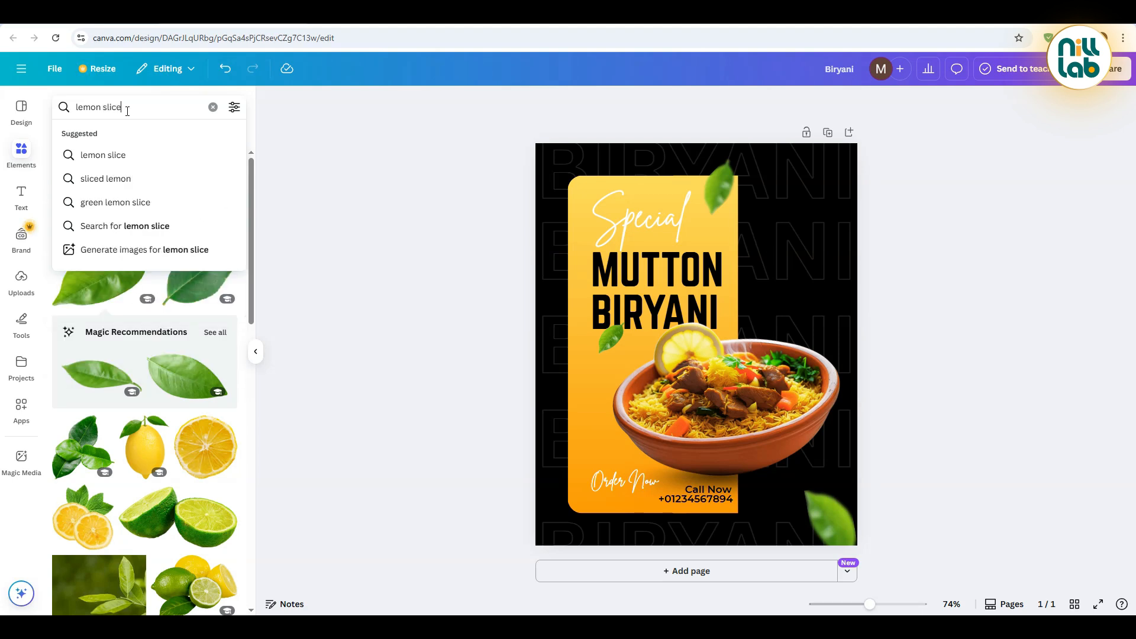
key("Return")
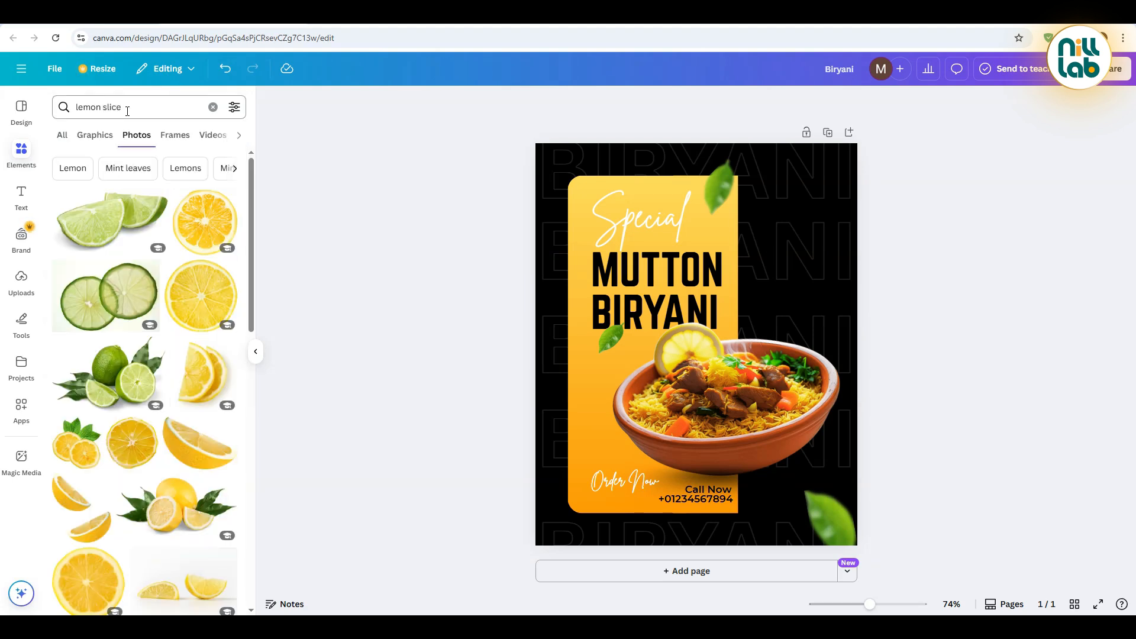
left_click(116, 296)
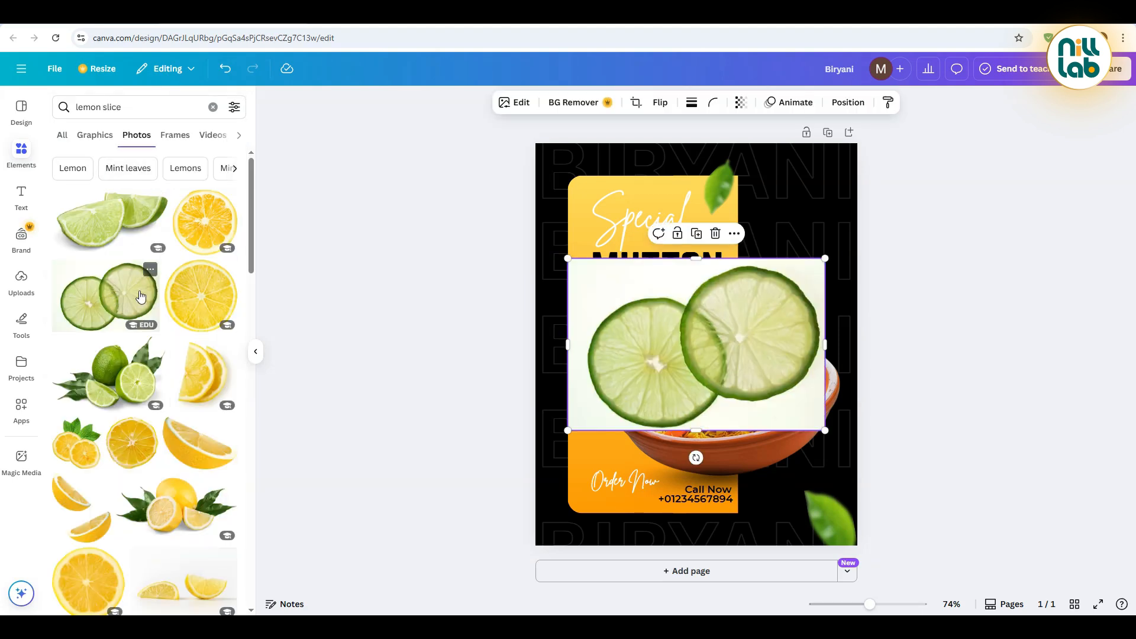
Remove the slices photo's background, shrink and rotate it, and place it over the panel's right edge beside "MUTTON"
left_click(562, 103)
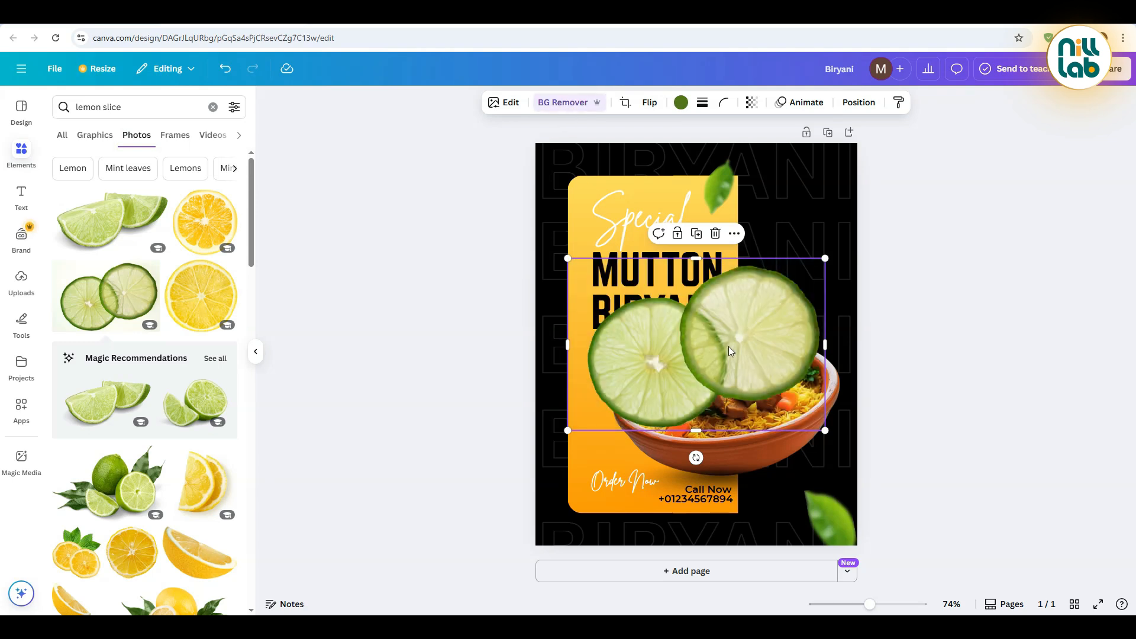
left_click_drag(568, 432, 747, 259)
left_click(936, 286)
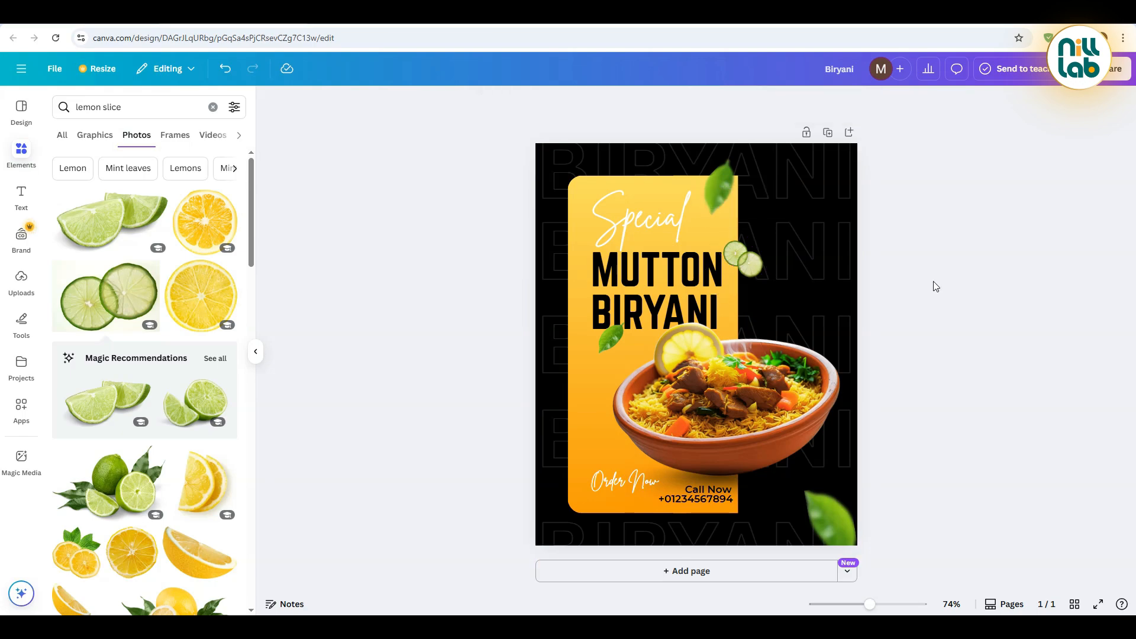
View the finished poster in full screen
left_click(1098, 605)
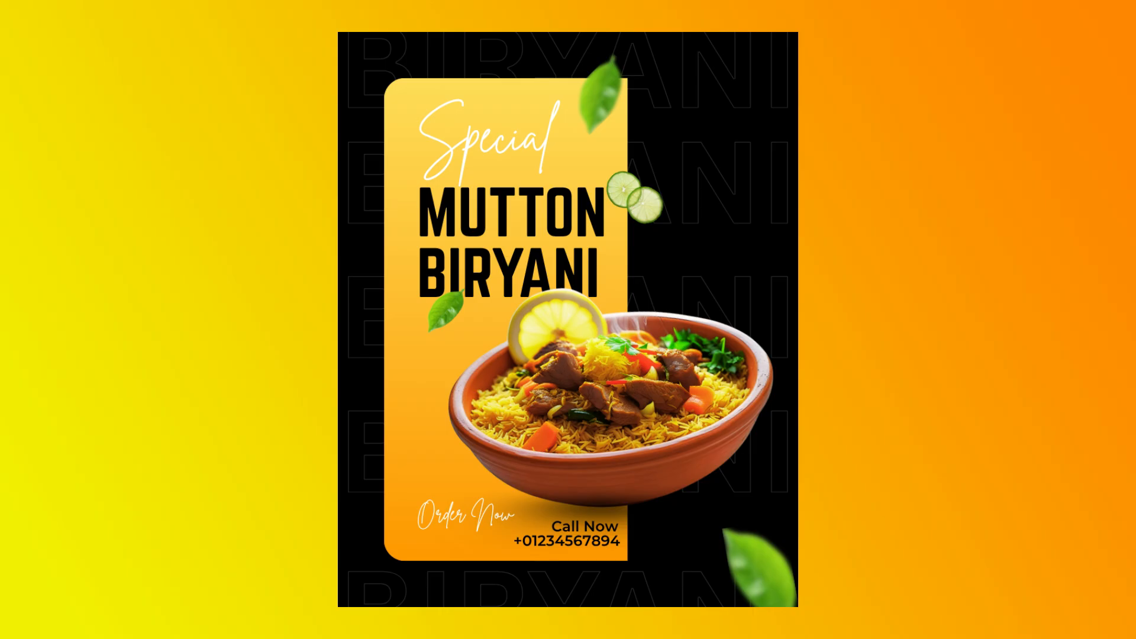